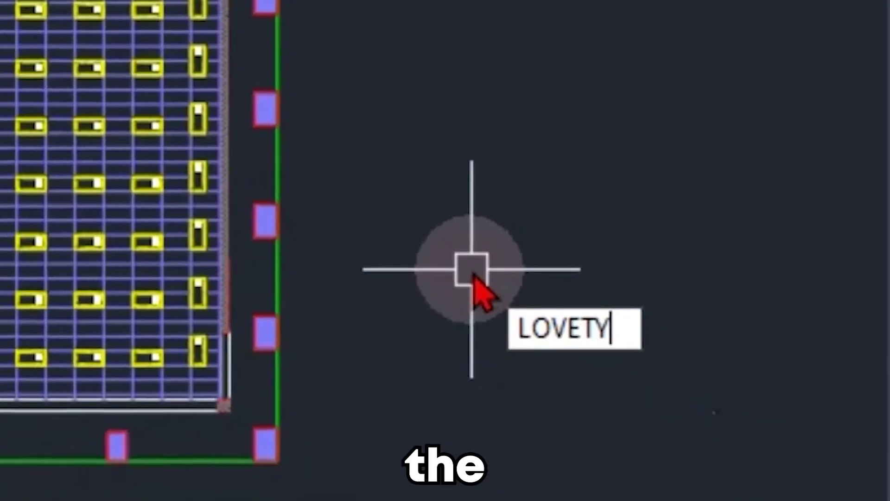
Switch to the paper layout, fit the sheet in view, and try closing the drawing
text(COMMAND)
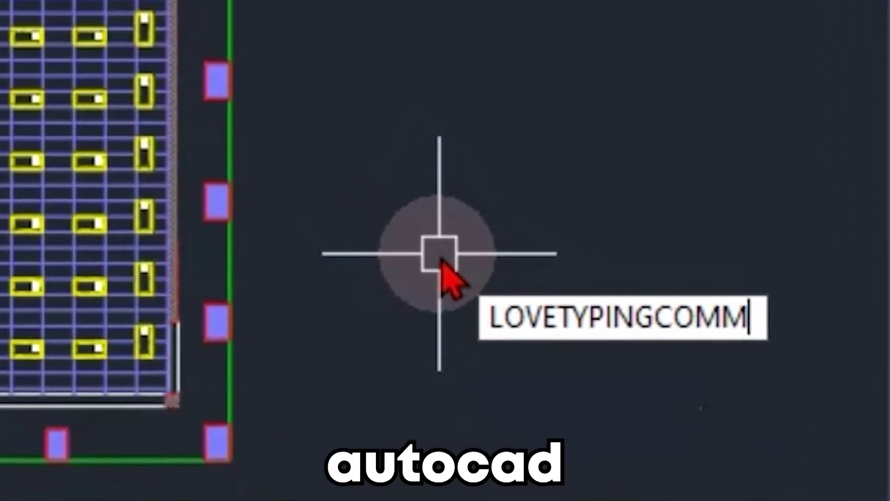
text(S)
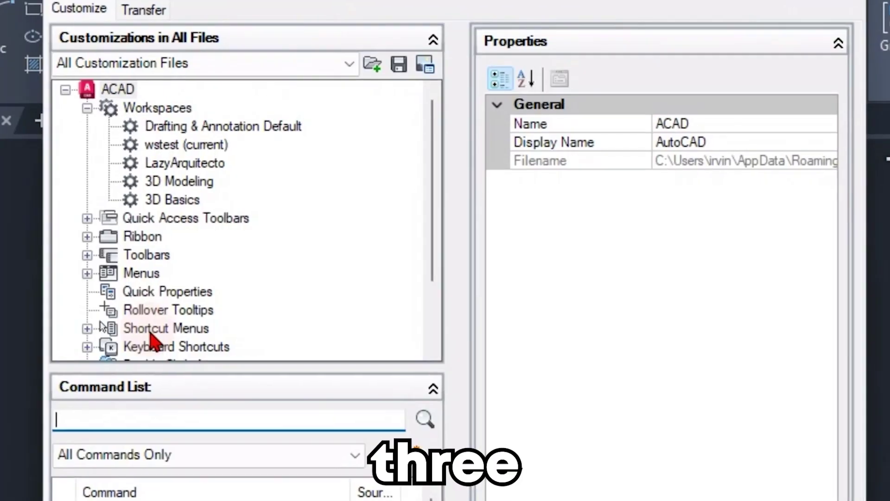
click(148, 329)
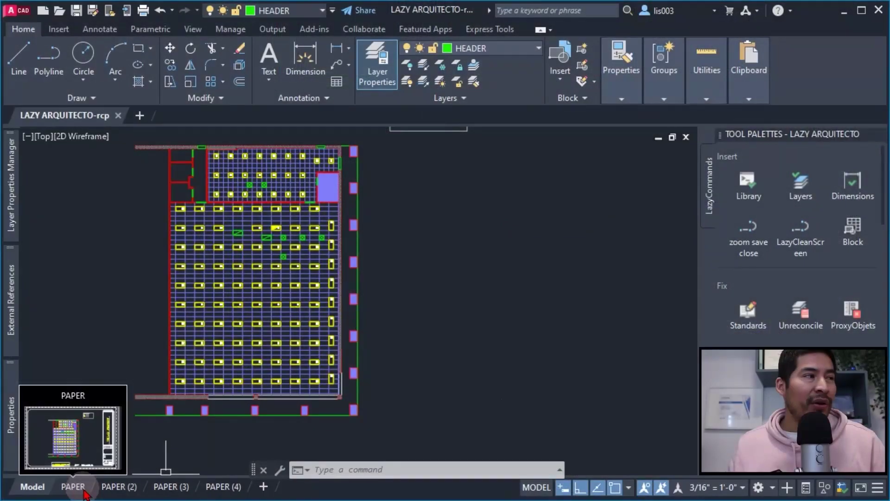
click(69, 486)
middle_drag(299, 352, 408, 343)
middle_click(341, 329)
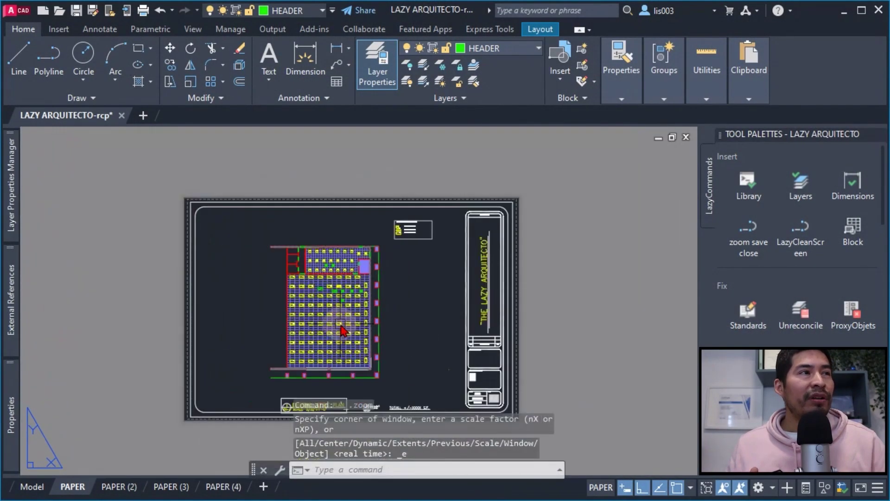
scroll(340, 329, up, 2)
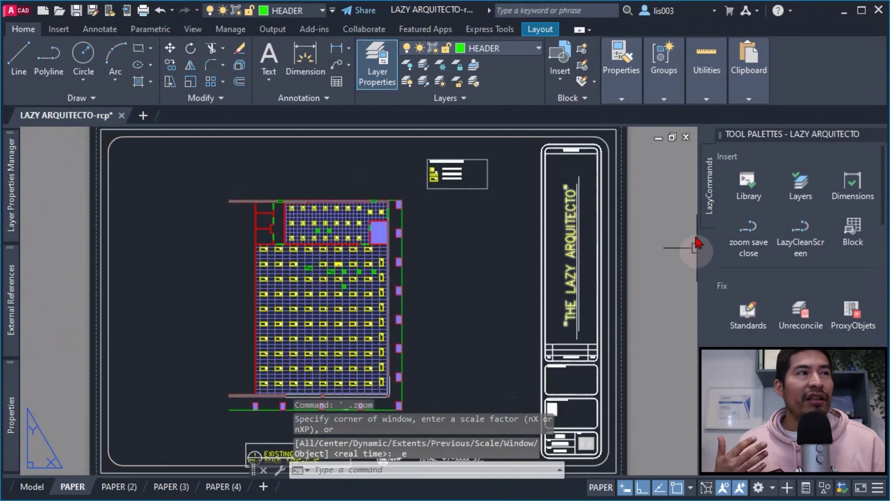
key(Escape)
key(Escape)
click(120, 116)
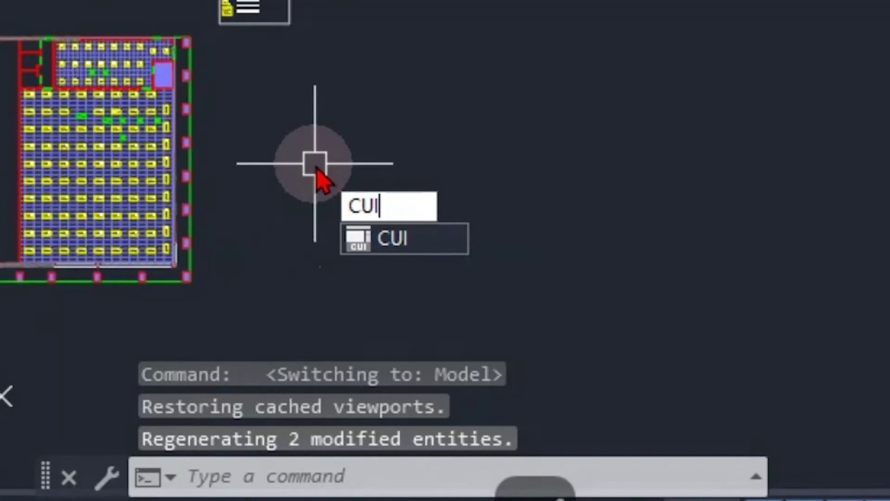
Run CUI and expand Keyboard Shortcuts to list the Shortcut Keys entries
key(Return)
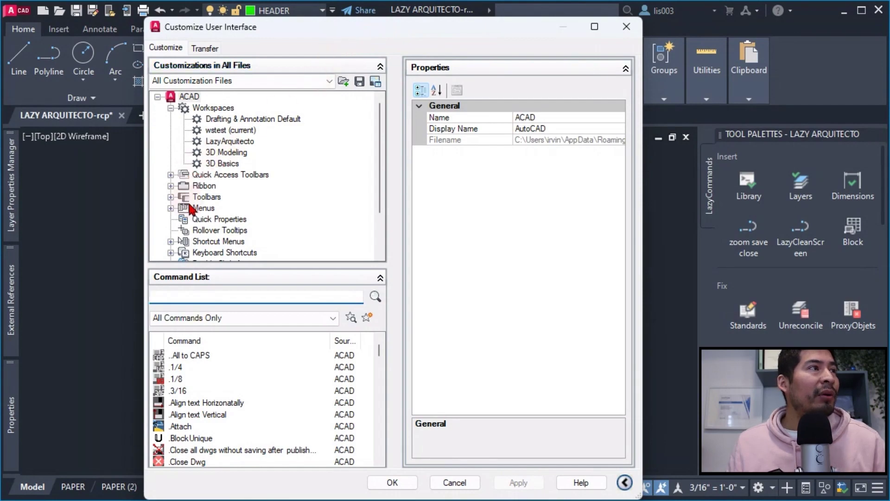
click(218, 241)
scroll(220, 198, down, 2)
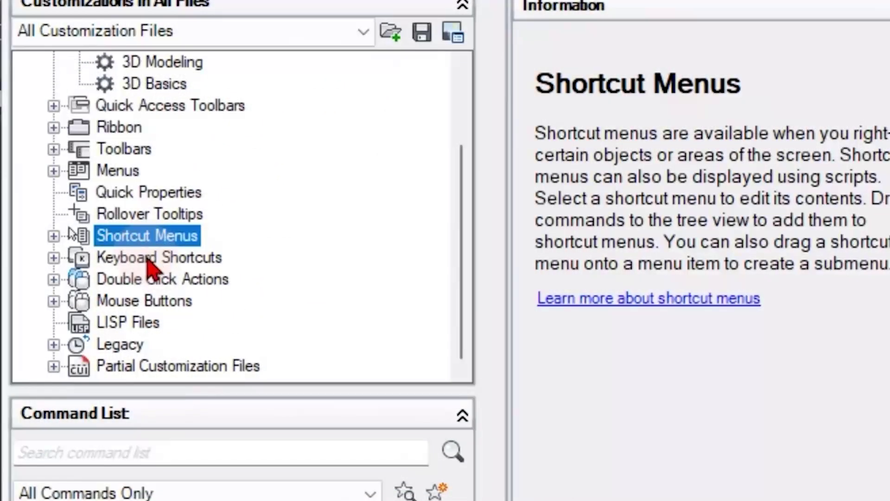
click(150, 258)
click(54, 257)
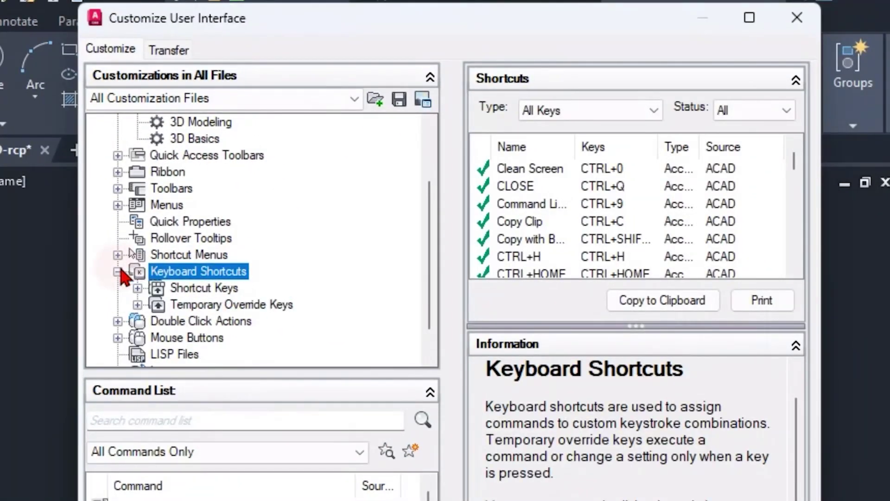
scroll(257, 304, down, 1)
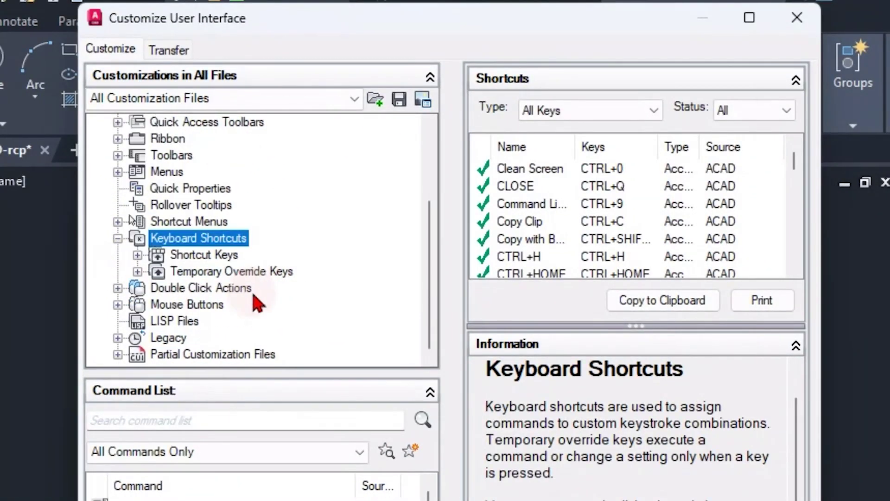
click(198, 257)
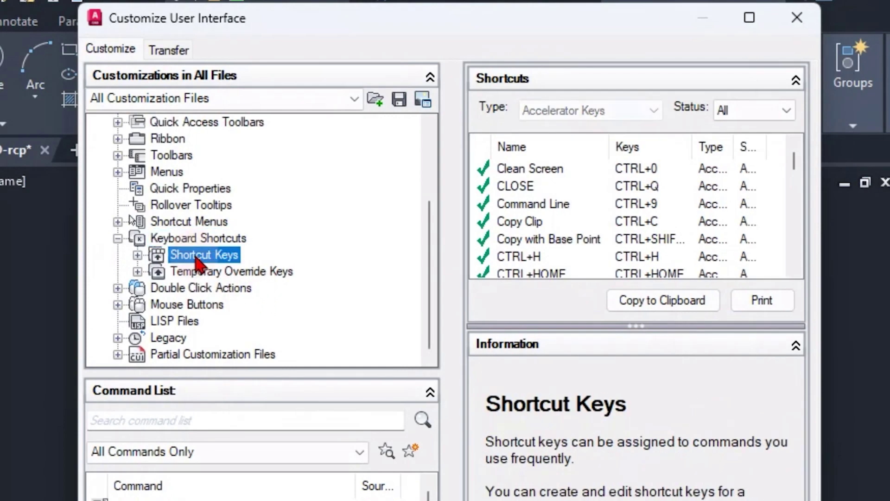
double_click(199, 256)
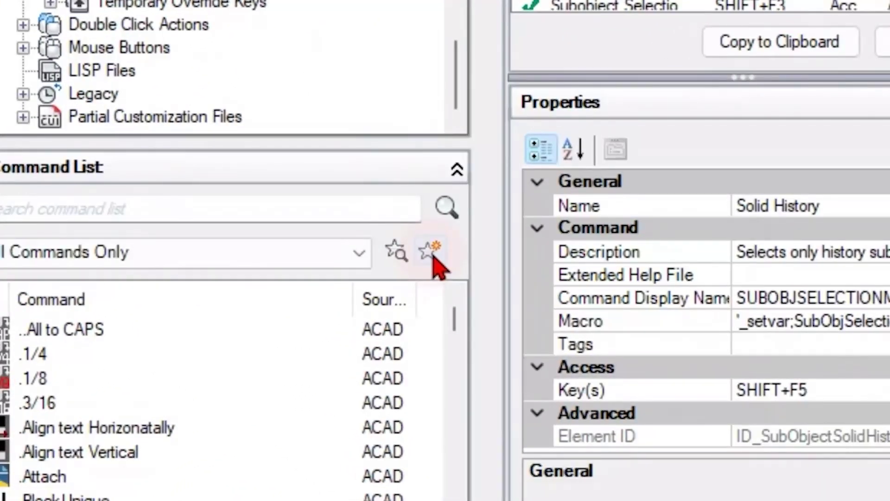
Create a new custom command and rename it CLOSE
click(432, 252)
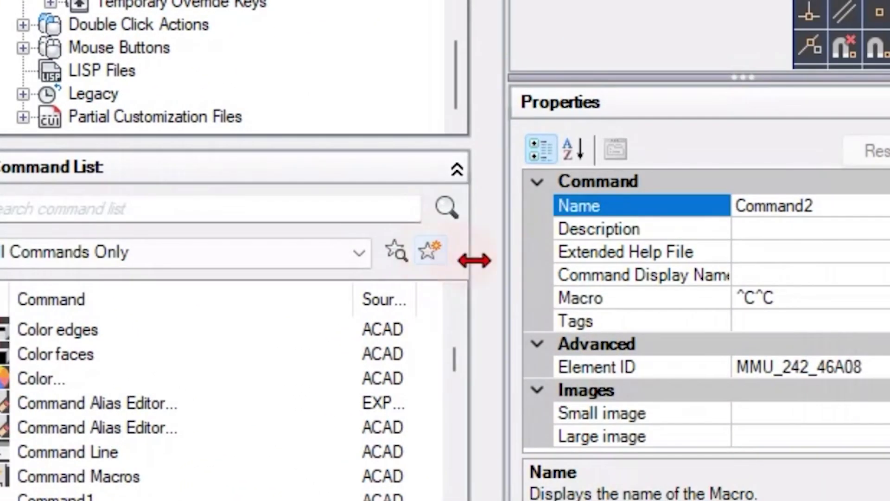
drag(775, 205, 712, 203)
text(LOSE)
Enter the macro ^C^C_TILEMODE;0;_ZOOM;E;_CLOSE and check it in the larger editor
click(631, 297)
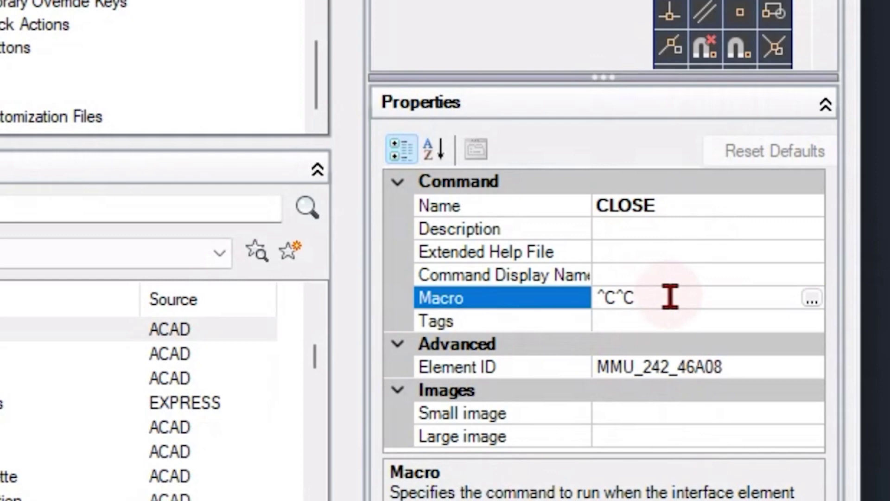
text(_TILEMODE;0)
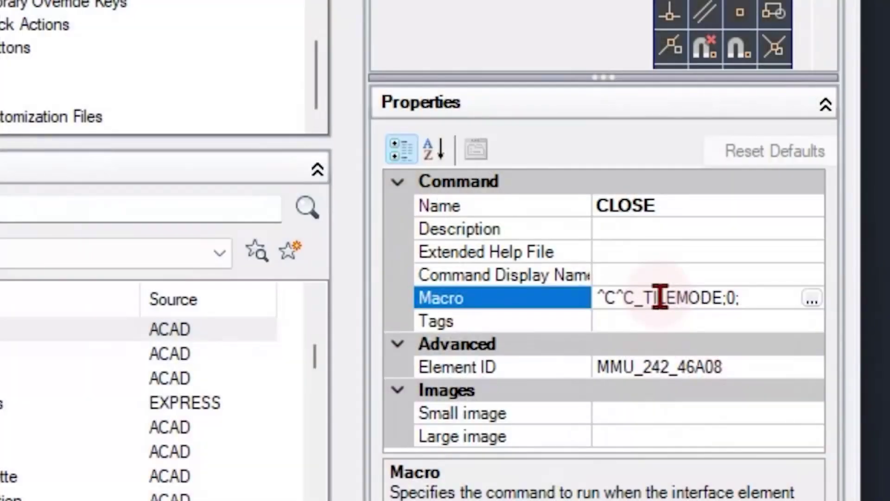
text(ZOOM;E)
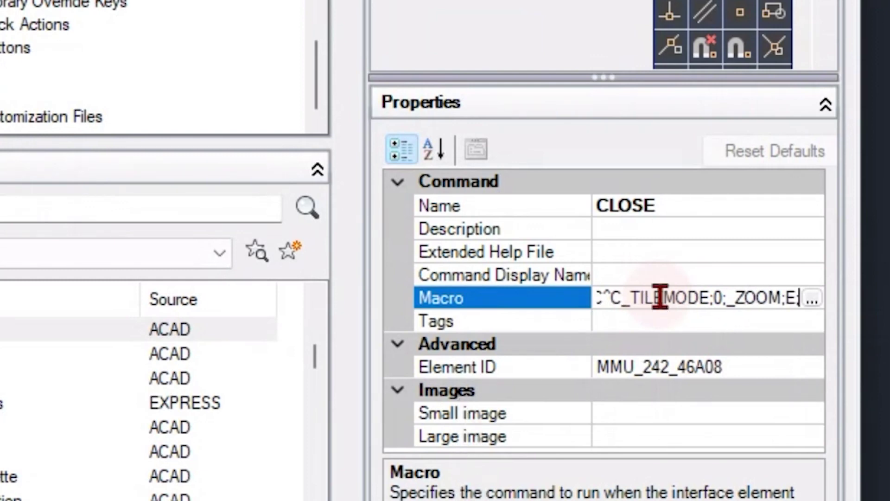
text(;_)
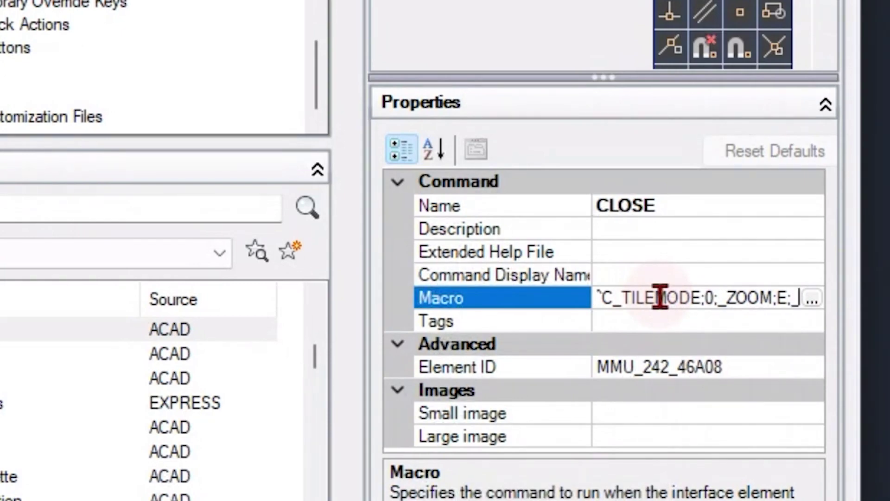
text(CLOSE)
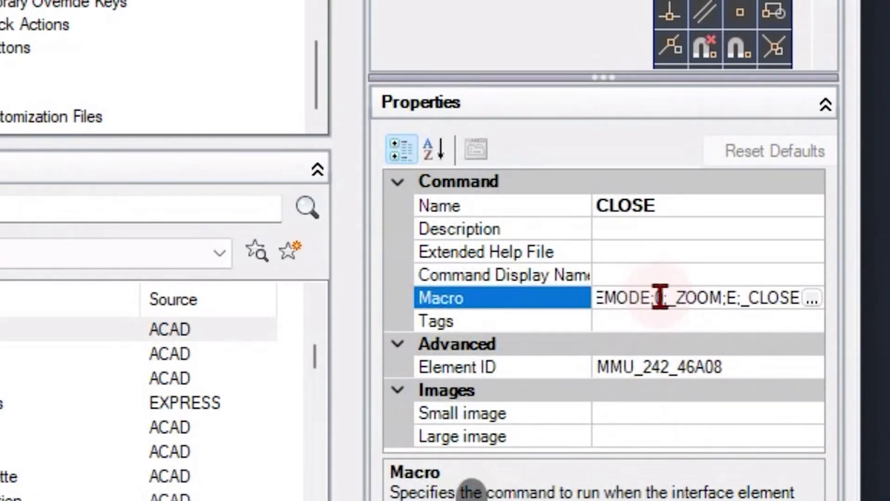
click(812, 298)
click(343, 308)
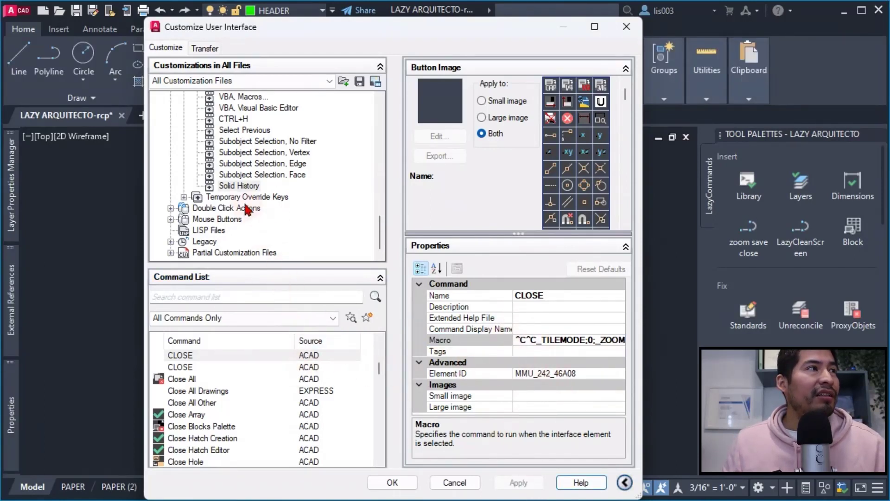
Drag CLOSE into Shortcut Keys just above Solid History and select it
drag(221, 354, 216, 358)
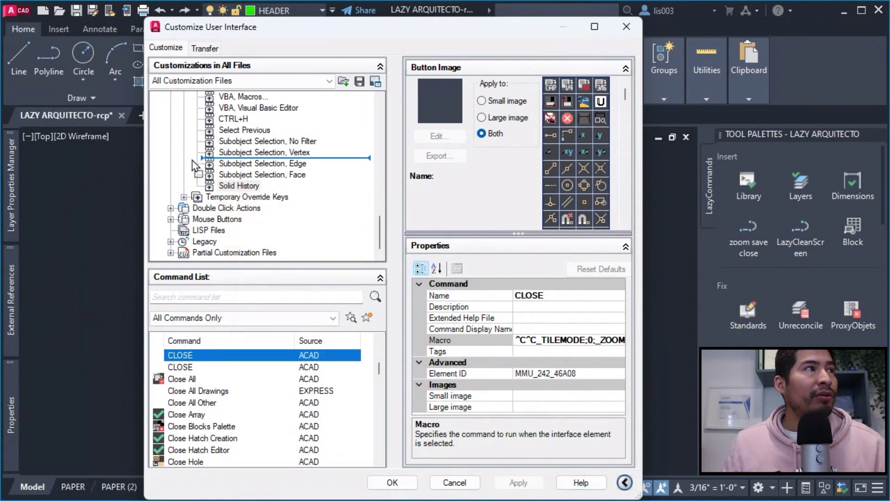
drag(193, 164, 240, 187)
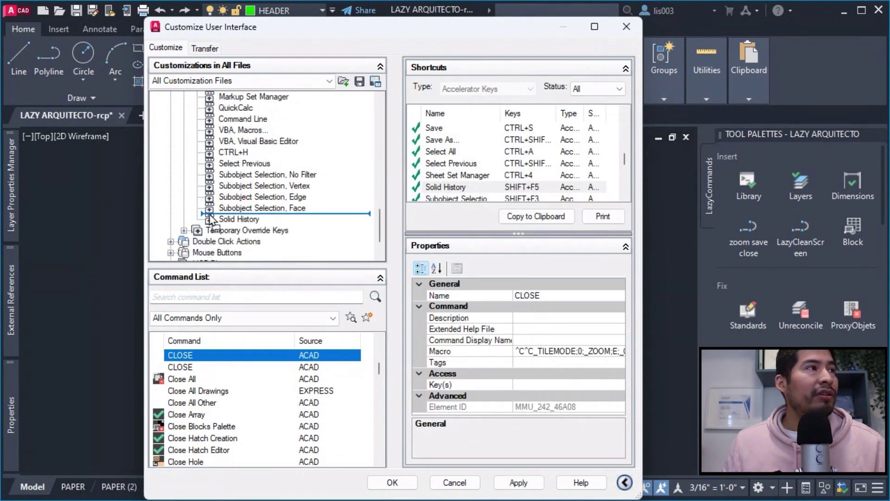
drag(200, 218, 210, 216)
click(227, 222)
Compare the Solid History and CLOSE shortcut properties
scroll(255, 218, up, 10)
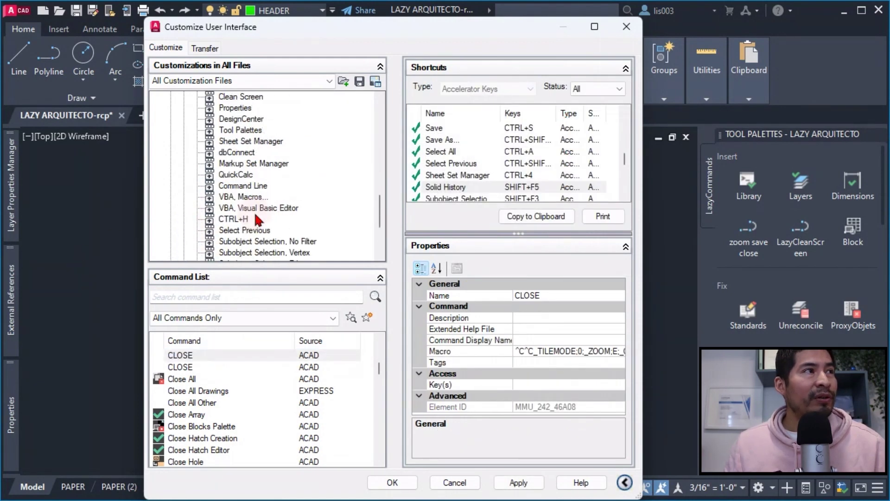
scroll(251, 214, up, 4)
scroll(248, 212, down, 10)
scroll(247, 210, down, 4)
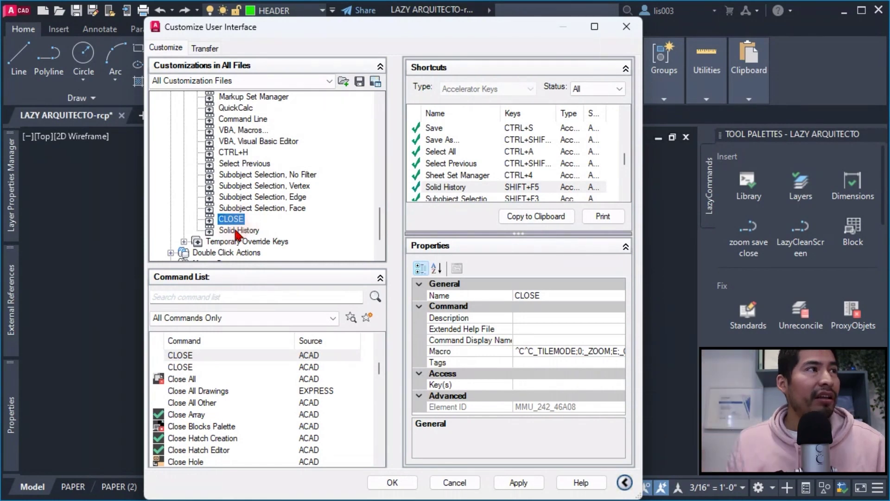
click(227, 229)
click(227, 221)
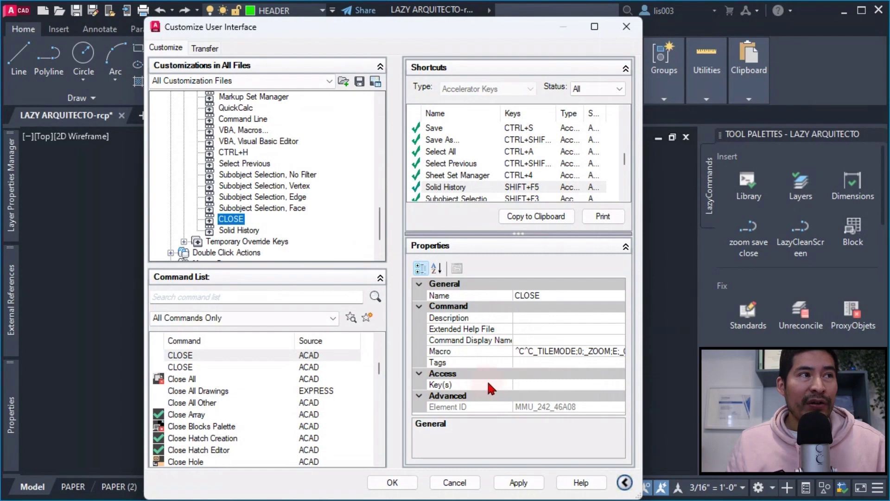
Assign CTRL+SHIFT+Q to the CLOSE command, apply, and confirm with OK
click(587, 386)
click(618, 385)
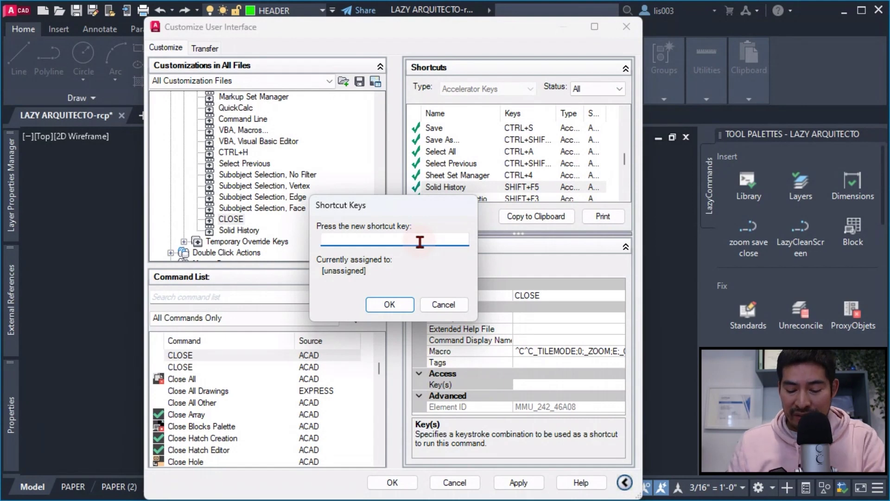
key(ctrl+shift+q)
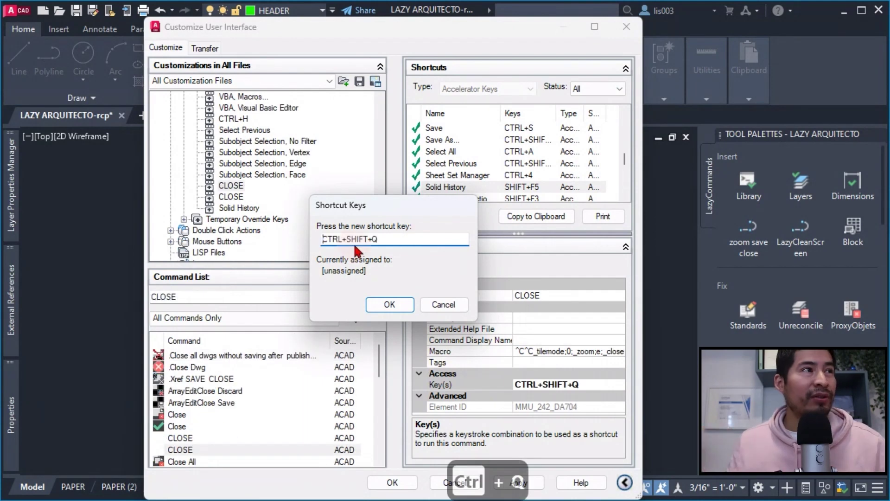
click(389, 304)
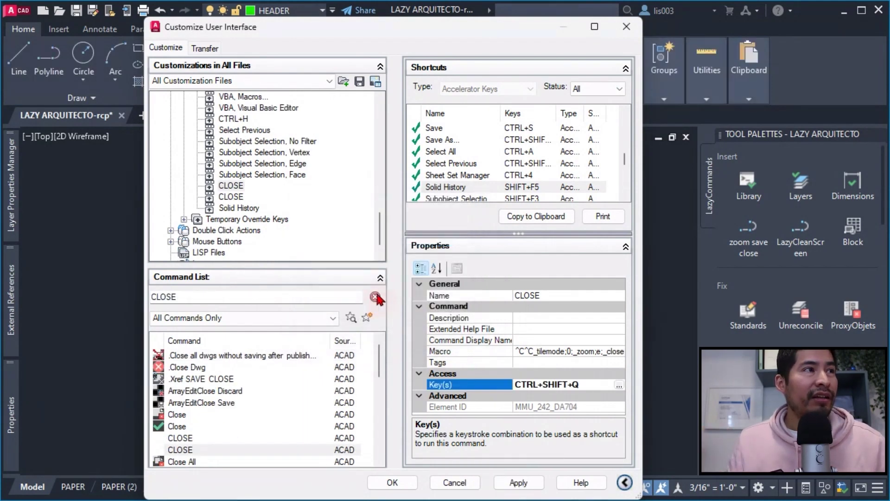
click(518, 483)
click(392, 482)
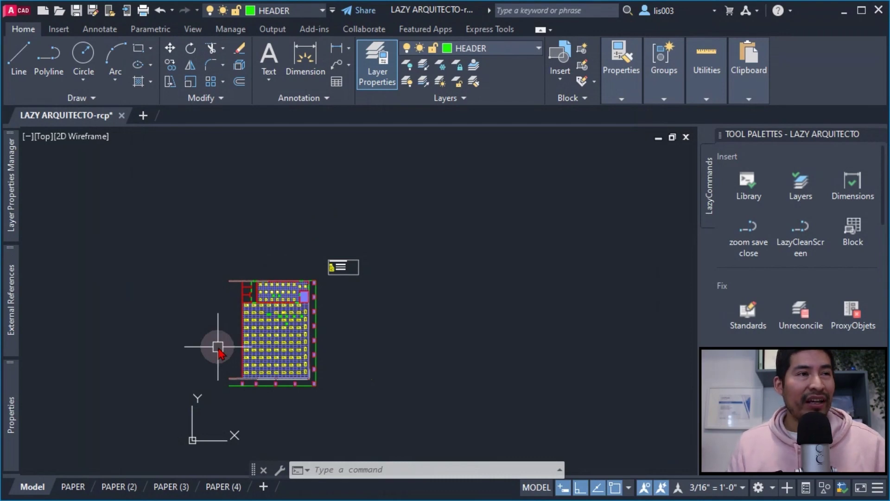
Test the shortcut by trying Ctrl+Q, then Ctrl+Shift+Q to run the CLOSE macro
scroll(352, 366, down, 2)
scroll(289, 358, up, 2)
key(ctrl+q)
key(ctrl+shift+q)
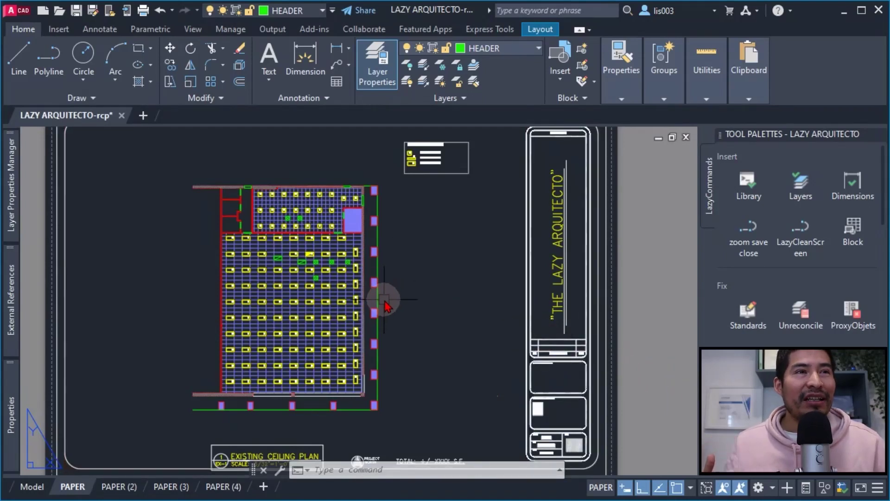
Return to the Model tab and zoom and pan the ceiling plan
click(31, 487)
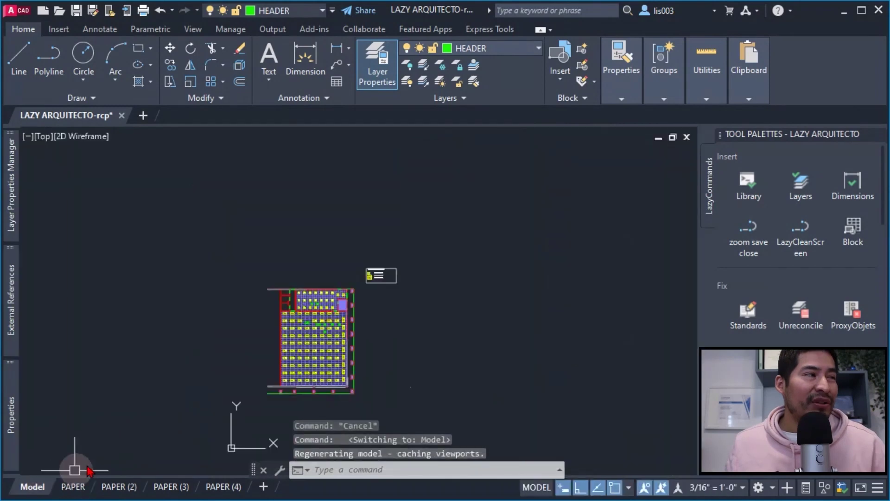
scroll(370, 368, up, 4)
scroll(431, 370, up, 2)
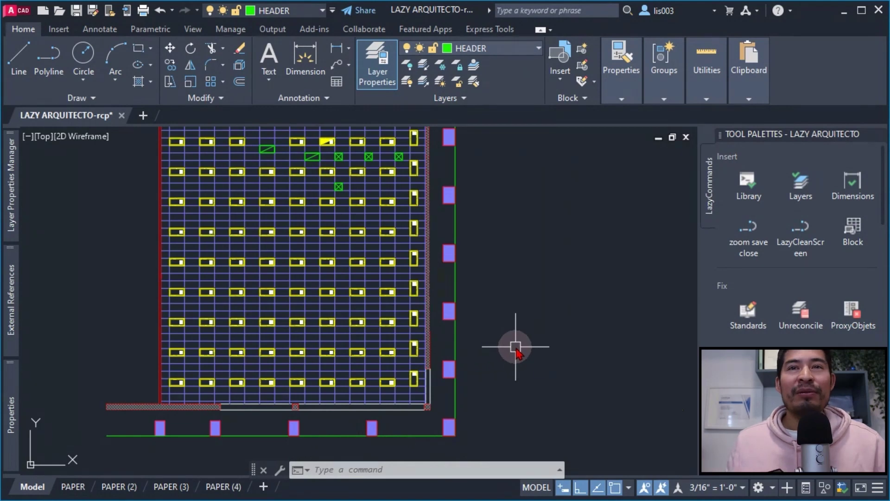
middle_drag(490, 342, 501, 363)
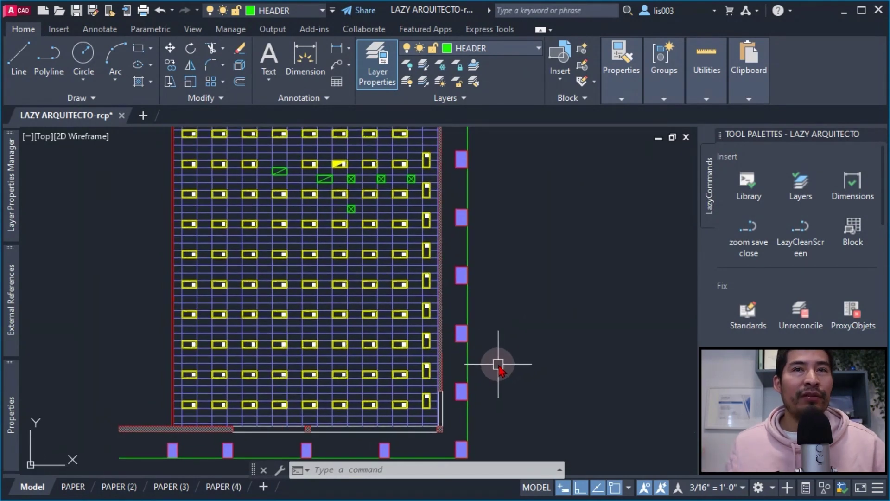
Run AI_EDITCUSTFILE and open ACAD.PGP for editing
click(537, 278)
text(AI)
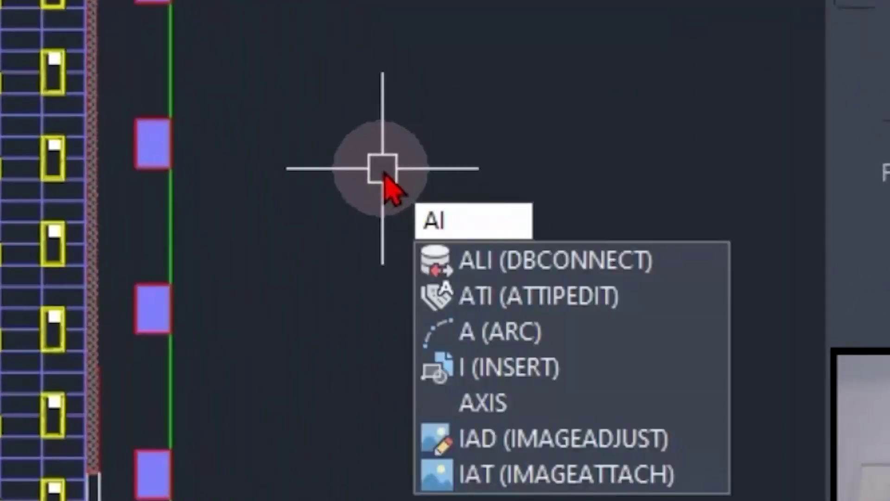
text()ED)
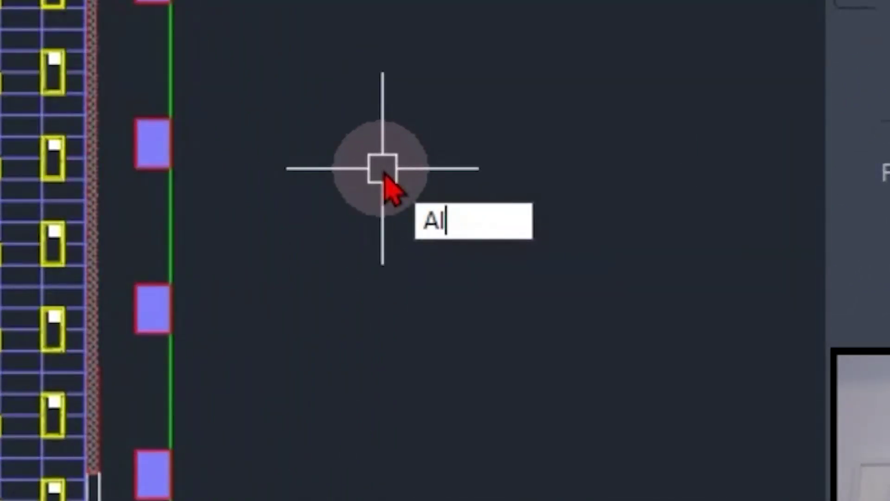
text(_EDITCU)
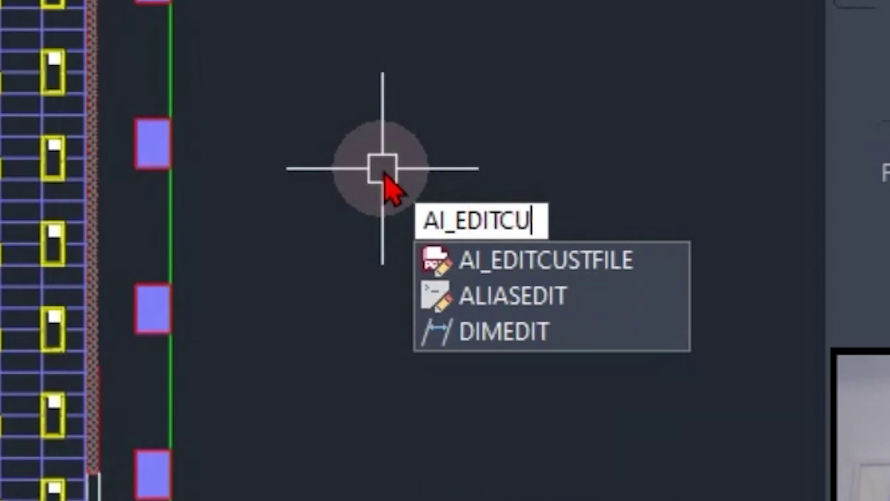
click(554, 265)
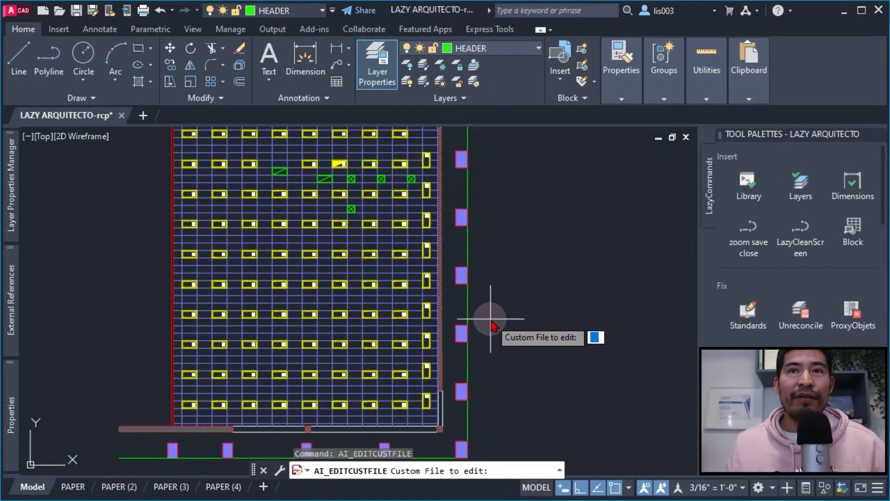
text(A)
text(CAD)
text(.PGP)
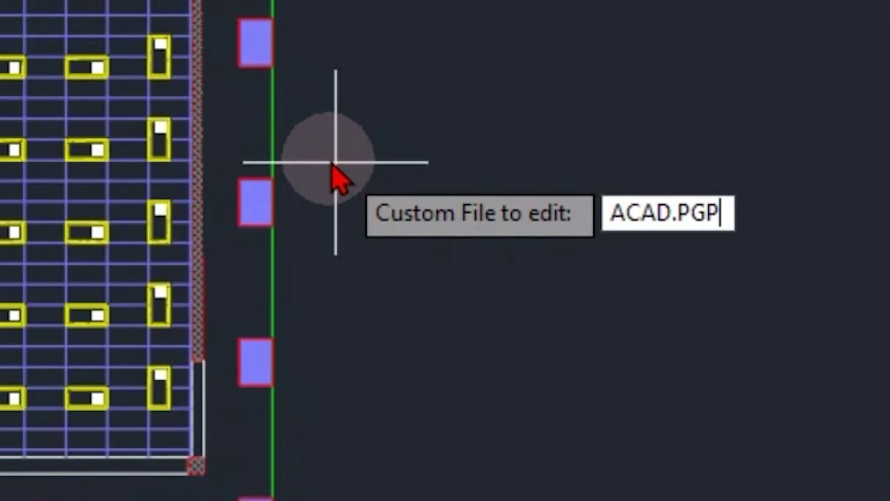
key(Return)
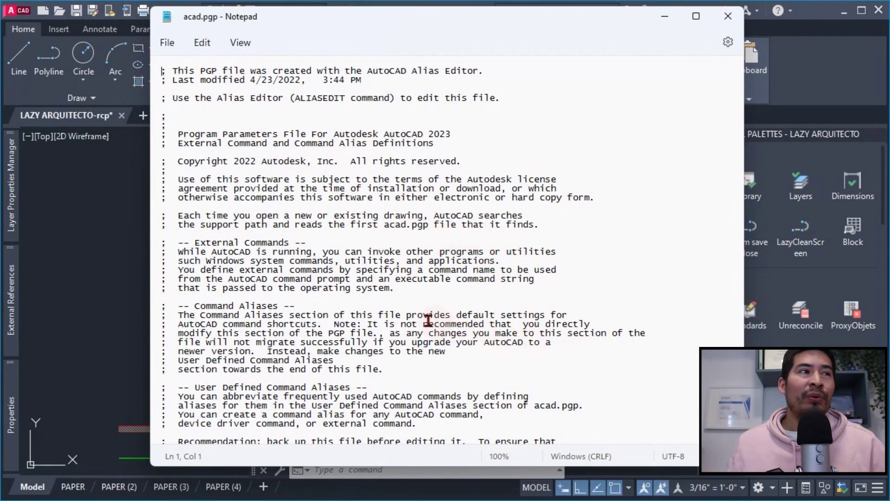
Scroll acad.pgp down to the User Defined Command Aliases notes at the end
scroll(328, 302, down, 4)
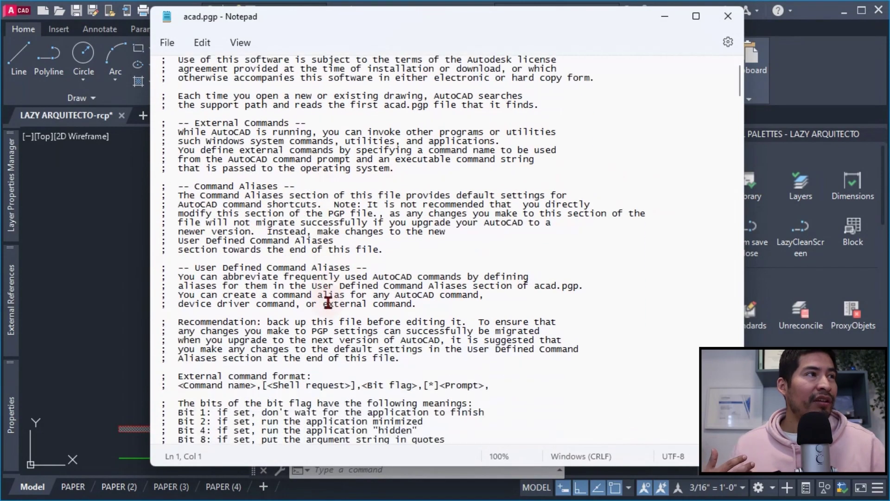
scroll(260, 198, down, 15)
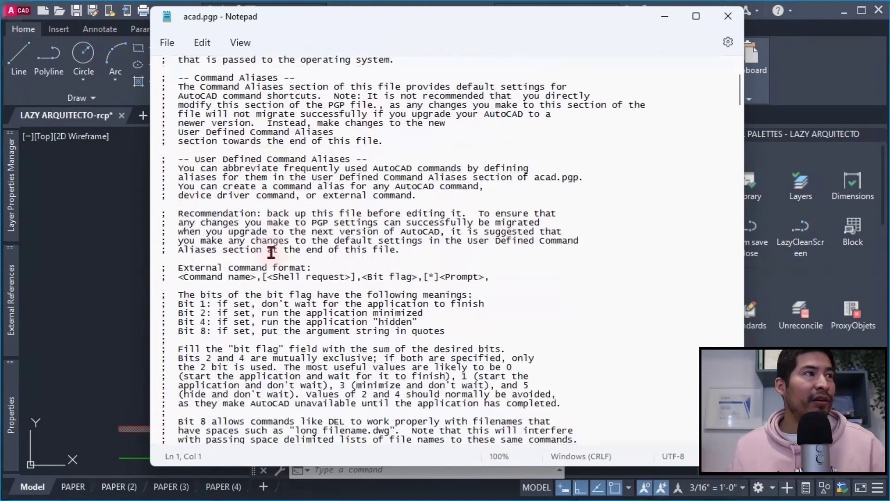
scroll(298, 277, down, 20)
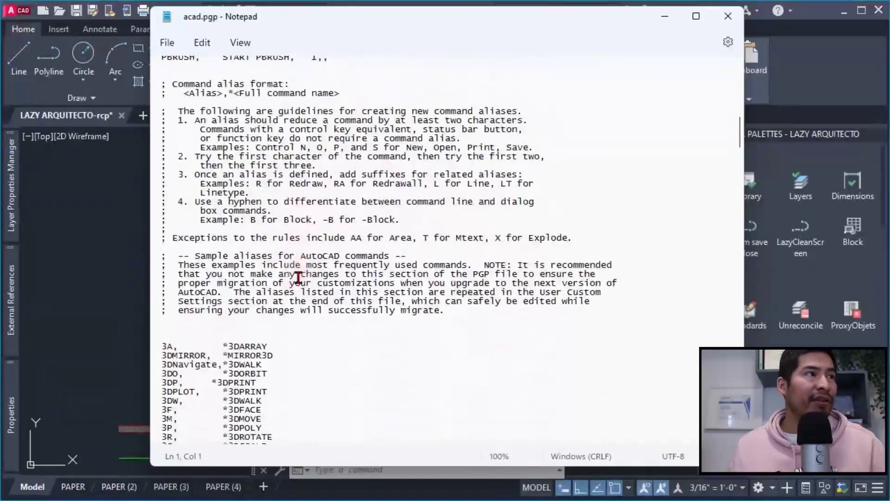
scroll(299, 277, down, 20)
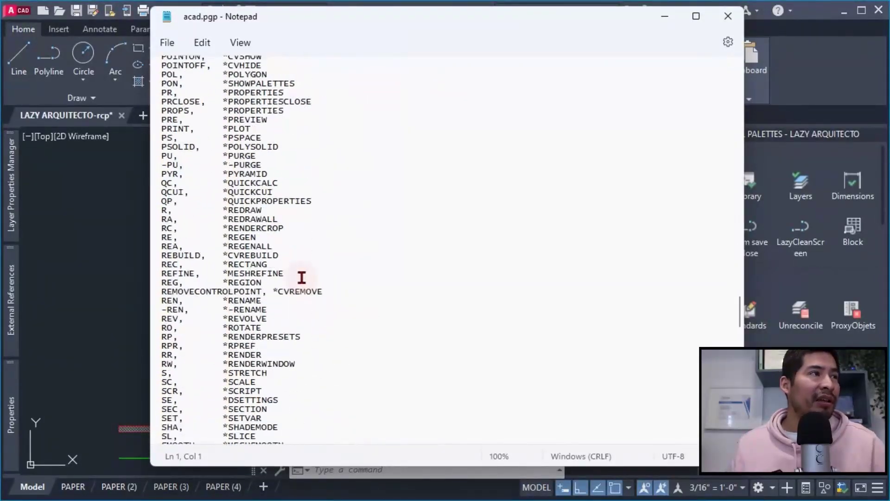
scroll(302, 278, down, 20)
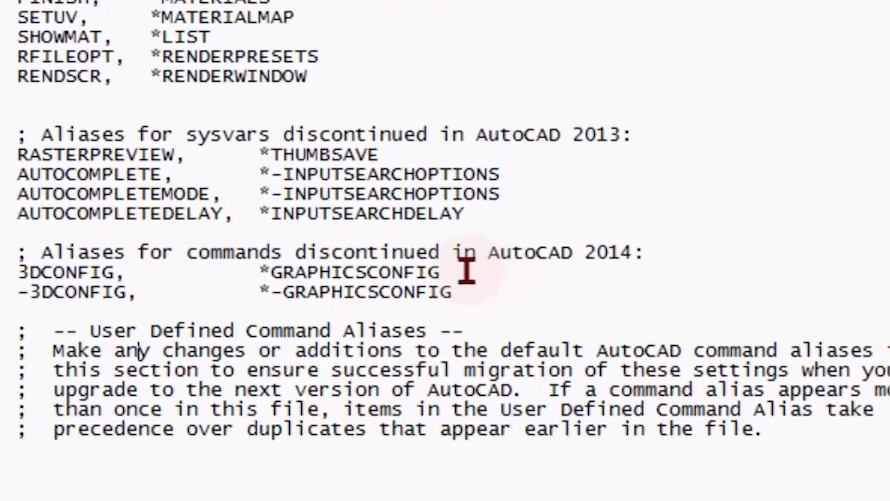
Copy the AutoCAD 2014 alias header and its 3DCONFIG line
click(360, 321)
drag(449, 269, 16, 251)
right_click(355, 251)
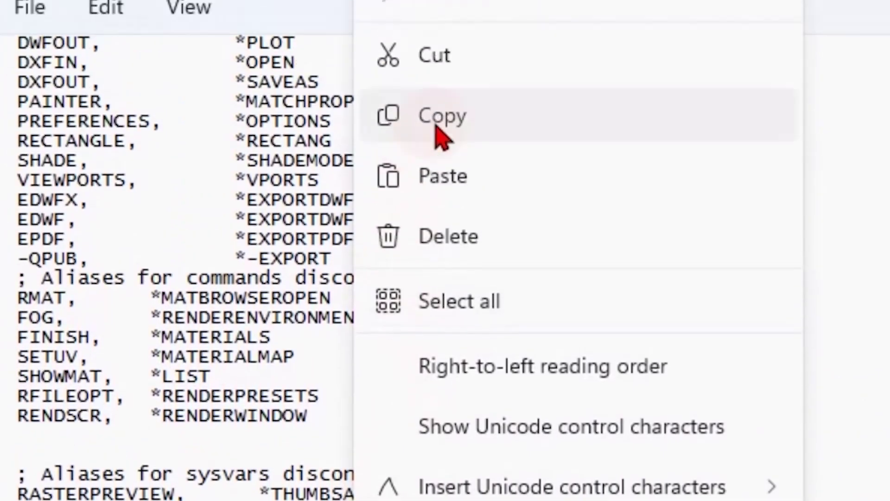
click(441, 136)
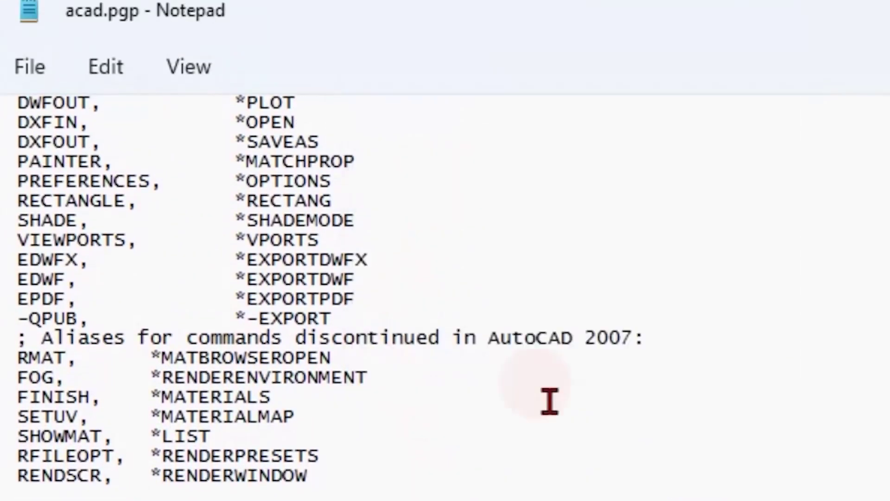
Paste the copied lines on a new line after the notes and select the pasted header
click(522, 397)
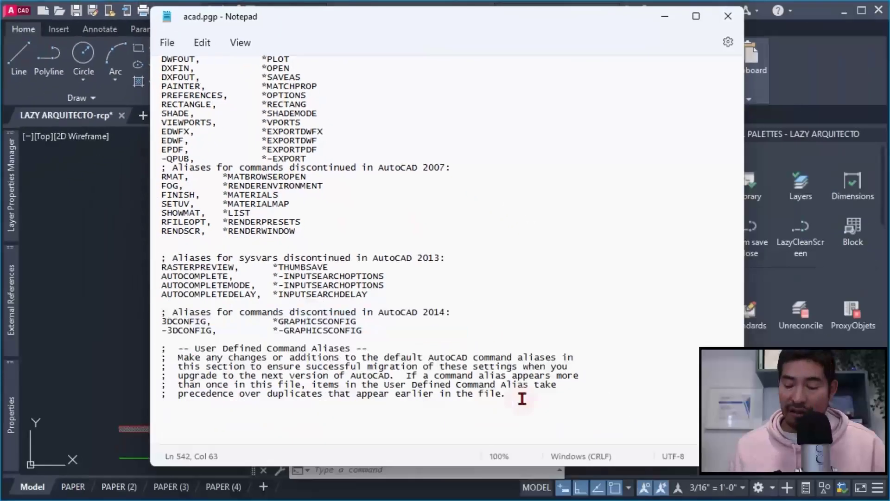
key(Return)
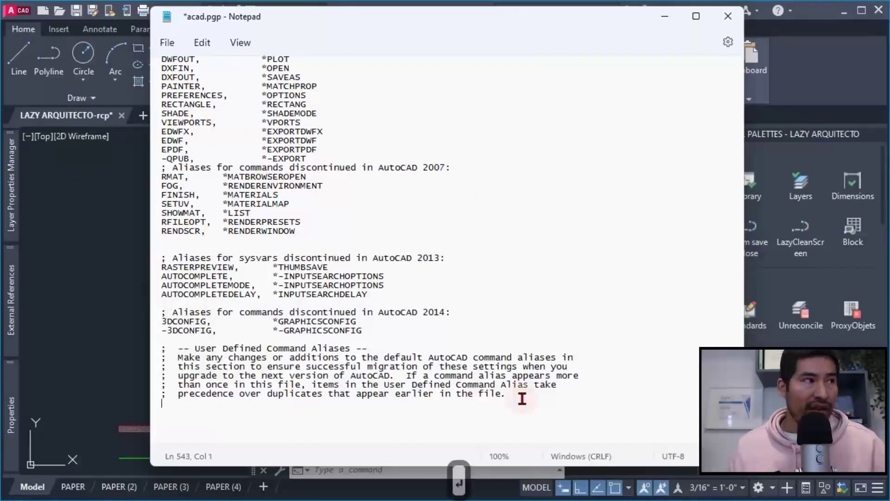
right_click(388, 407)
click(408, 229)
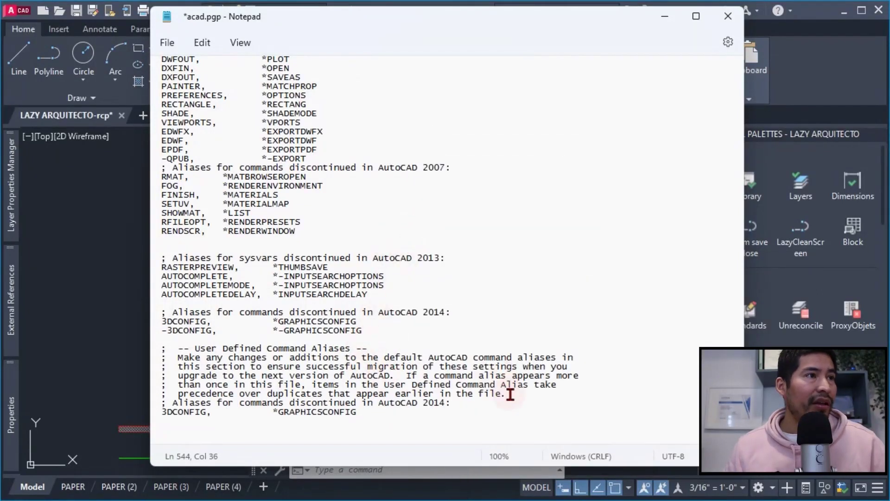
key(Return)
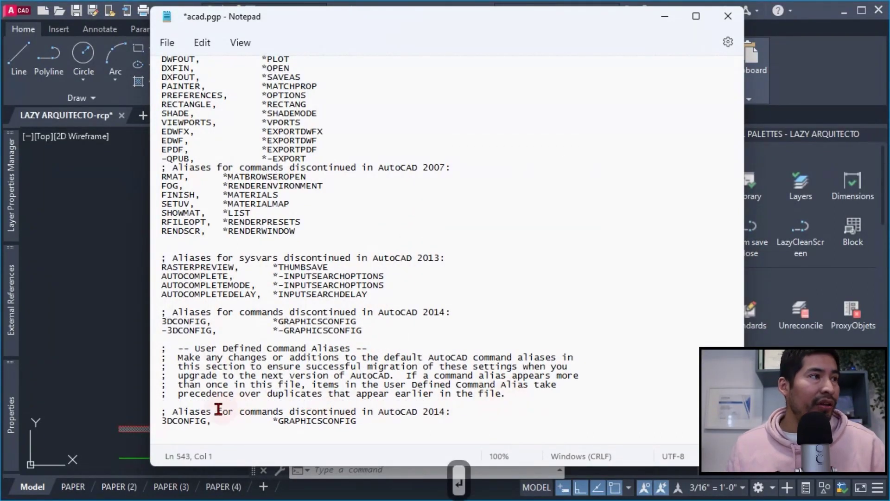
drag(176, 411, 427, 411)
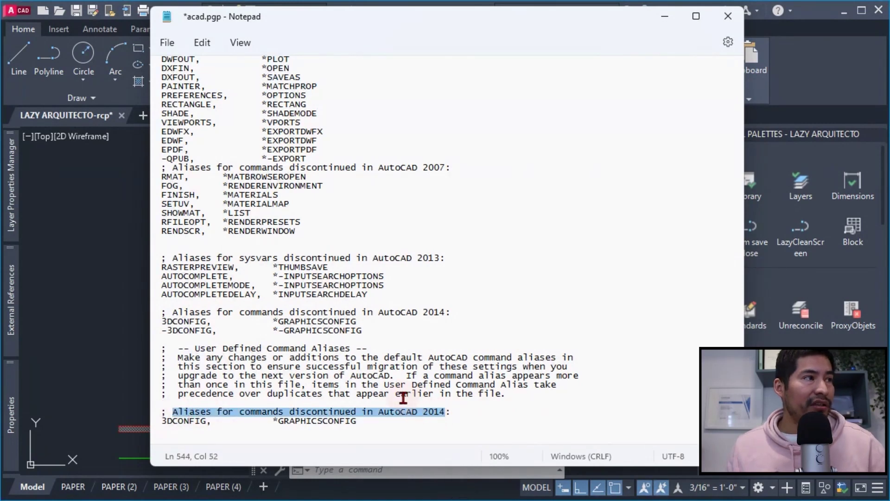
Rewrite the pasted heading as '; My custom command shorcuts:', correcting typos
text(MY:)
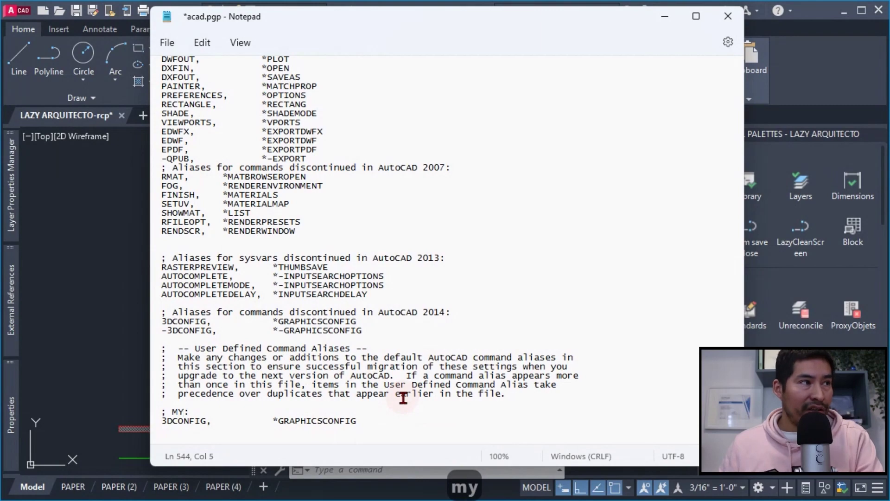
key(BackSpace)
text(y cust)
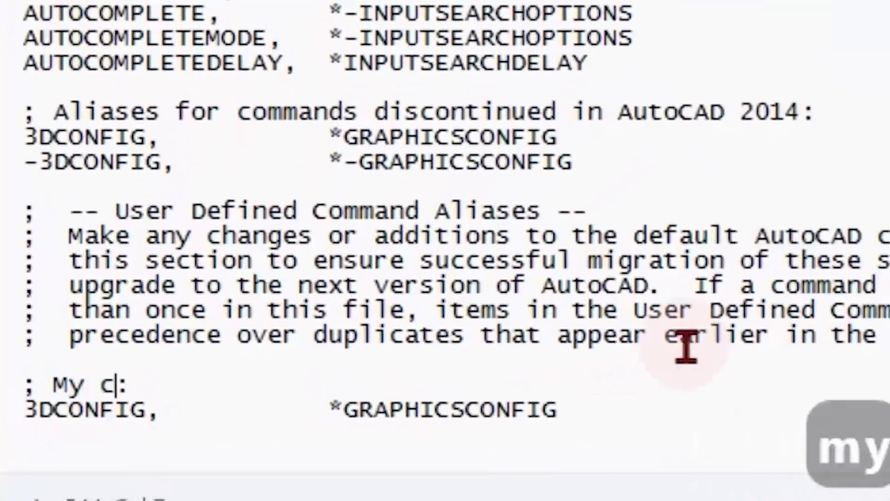
text(om command sh)
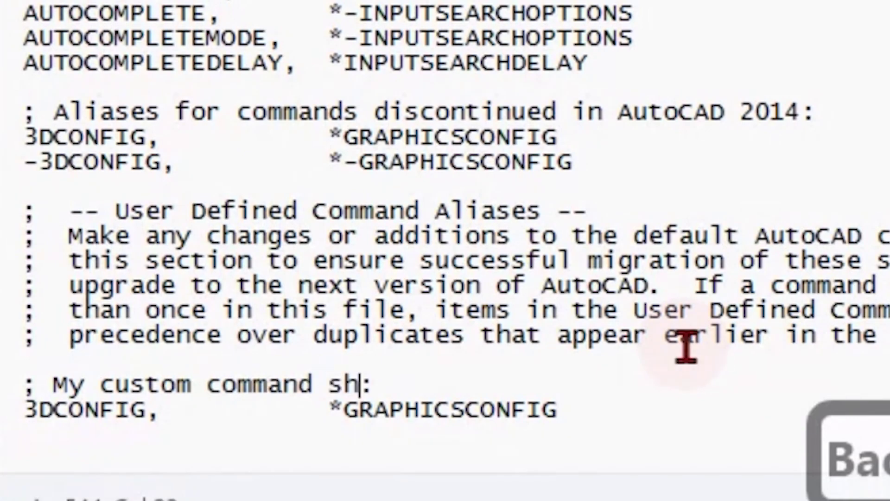
text(orct)
key(BackSpace)
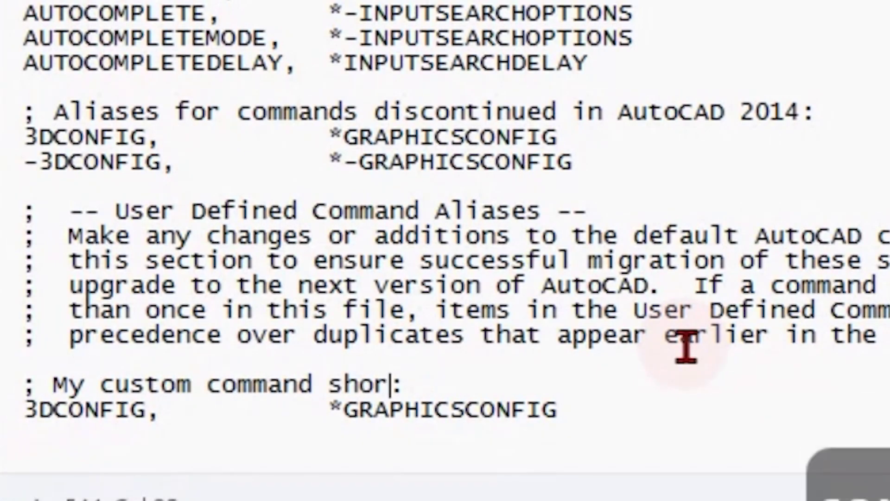
text(cuts)
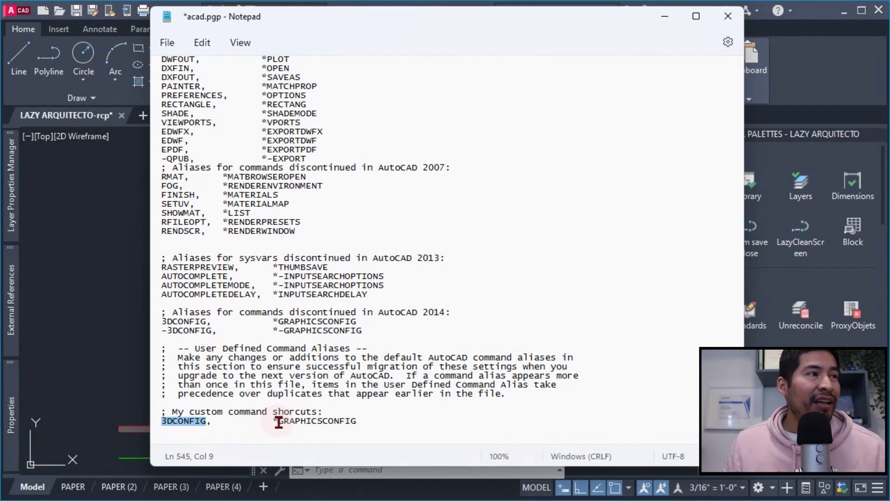
Replace GRAPHICSCONFIG with SELECTSIMILAR in the copied alias line
drag(278, 422, 353, 421)
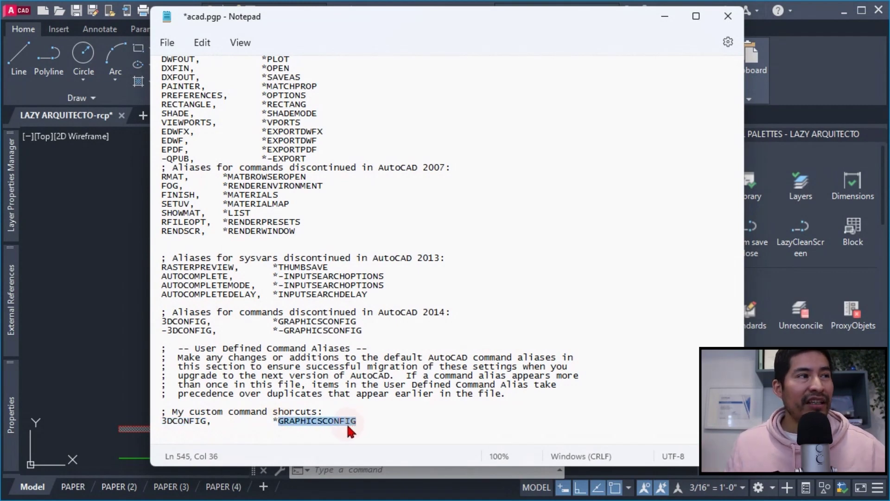
text(s)
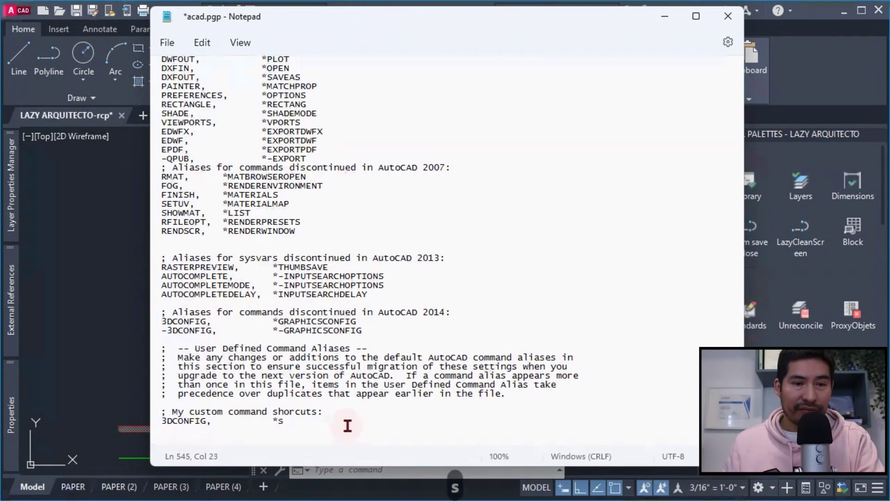
text(S)
key(BackSpace)
key(BackSpace)
text(S)
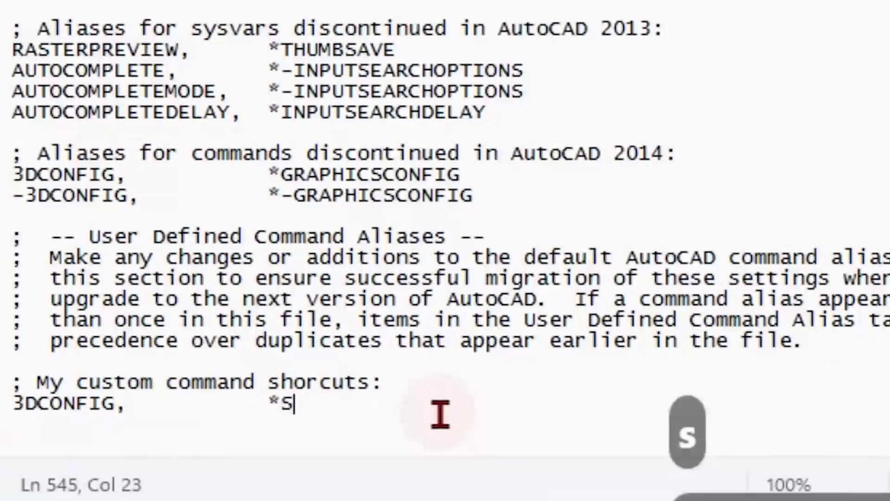
text(ELE)
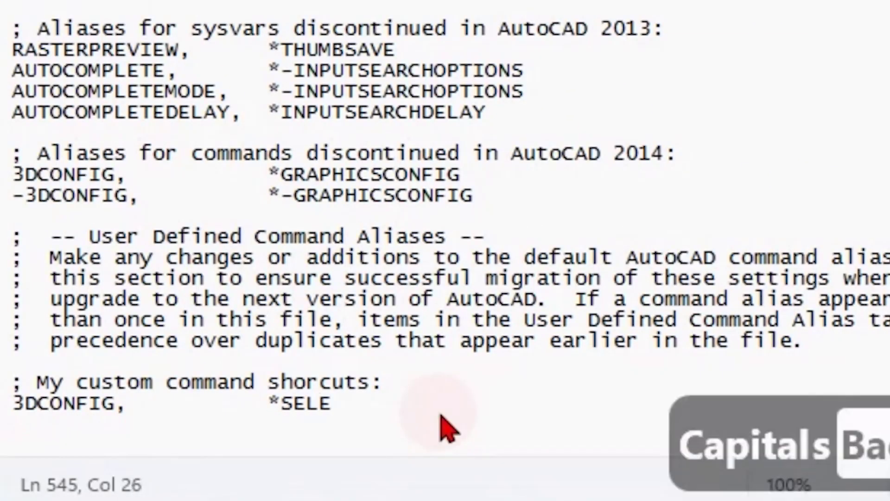
text(CTSIMILAR)
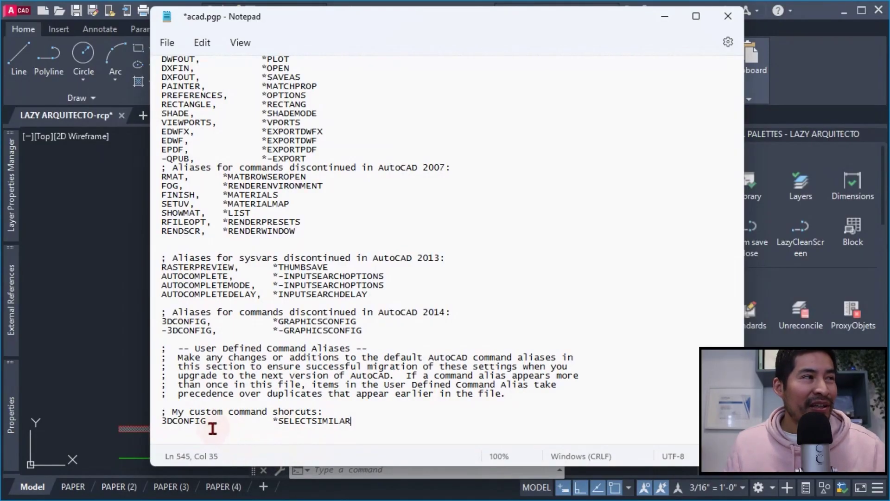
Change the alias name 3DCONFIG to SS
drag(204, 424, 167, 423)
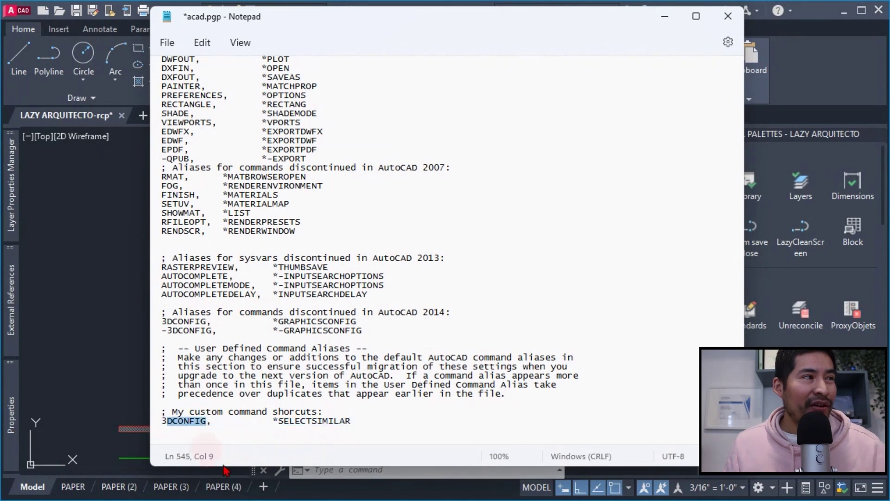
key(BackSpace)
key(BackSpace)
text(SS)
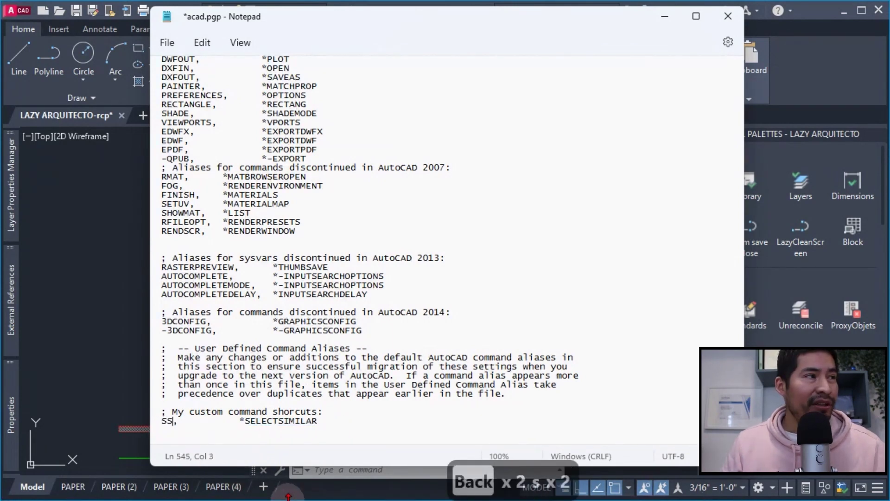
key(Right)
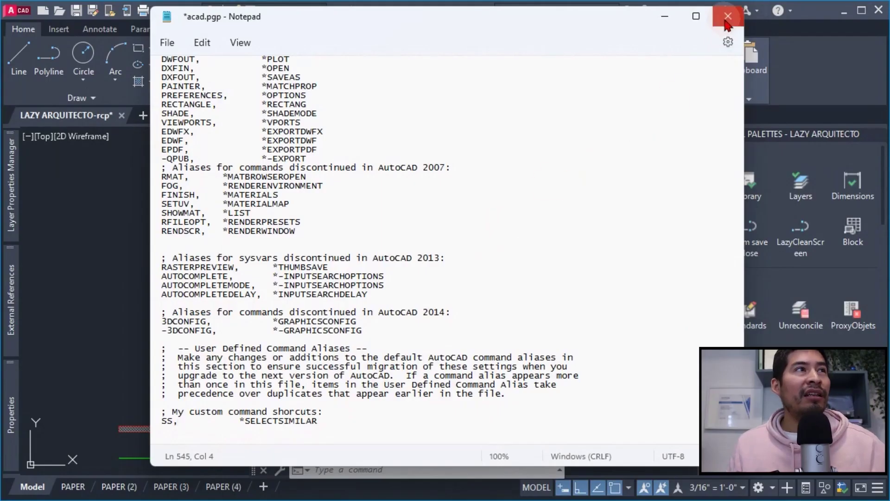
Save acad.pgp with the SS alias, close Notepad and return to the AutoCAD ceiling plan
click(168, 43)
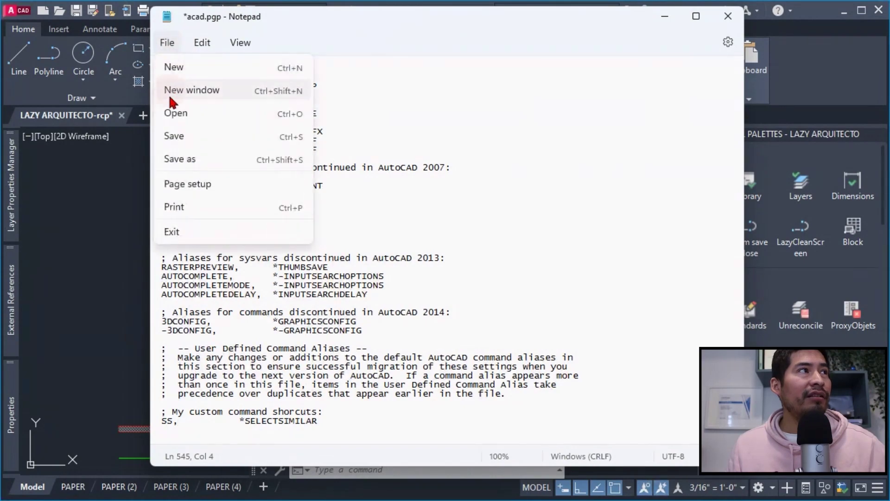
click(180, 136)
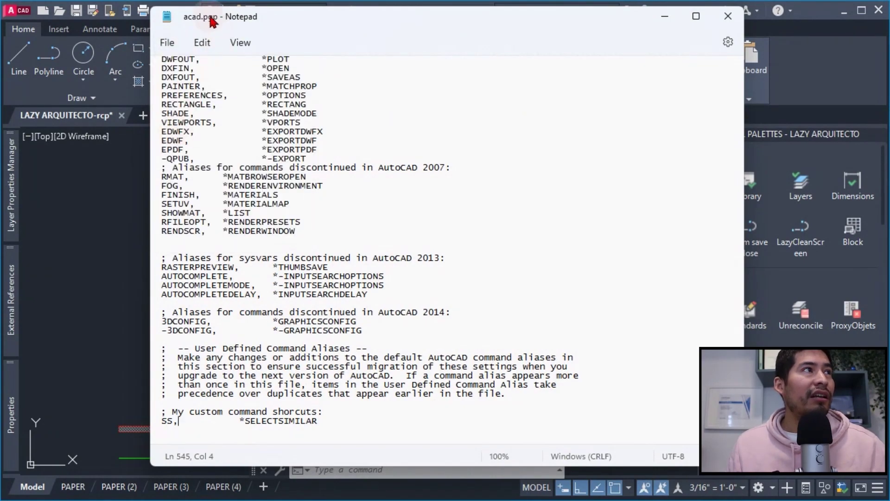
key(alt+F4)
click(446, 263)
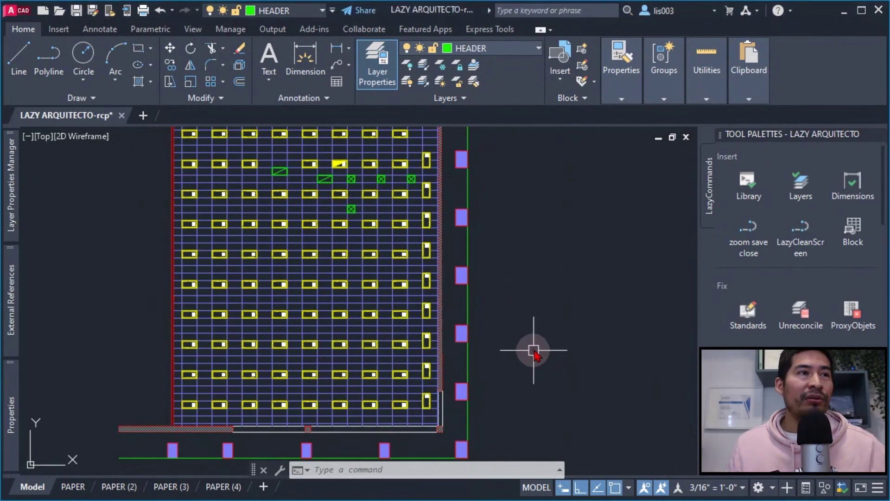
Run REINIT with the PGP File option ticked to load the new SS alias
text(REINIT)
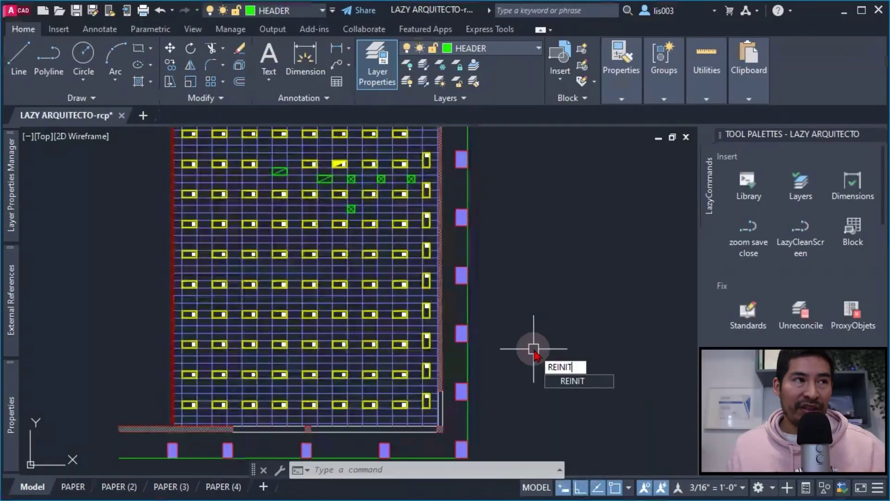
key(Return)
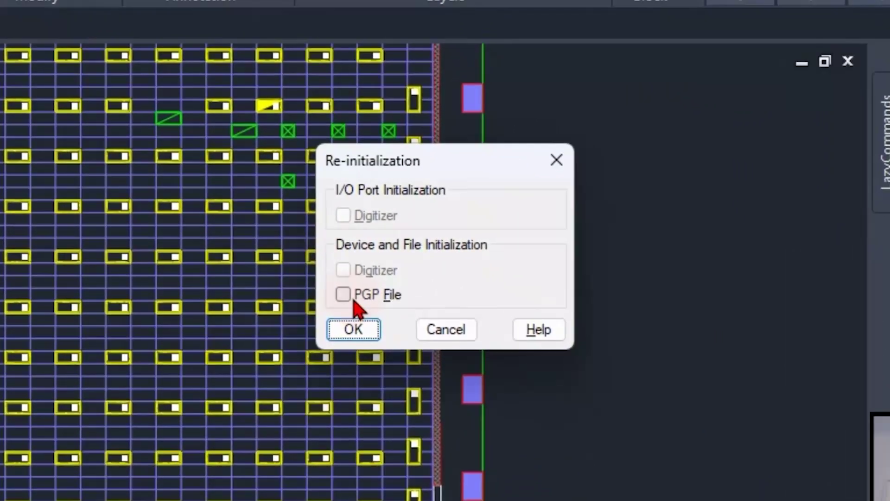
click(384, 276)
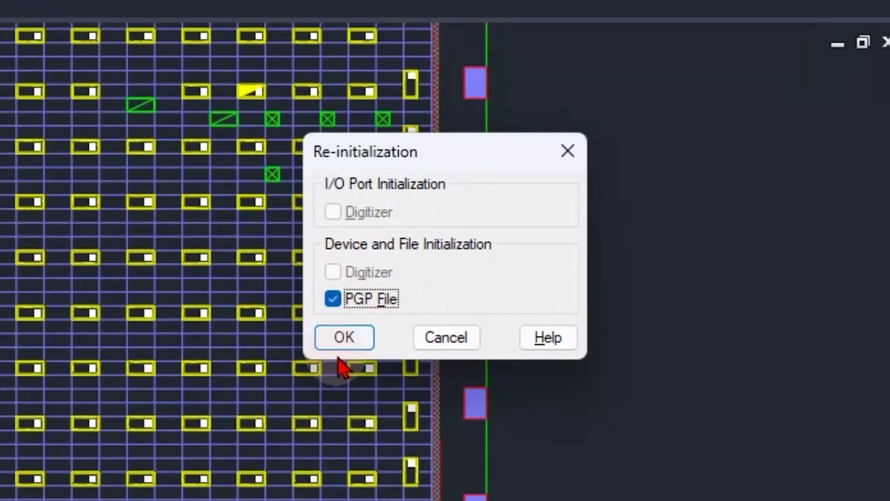
click(335, 347)
Pick the top-left light fixture in the ceiling plan
scroll(404, 319, up, 4)
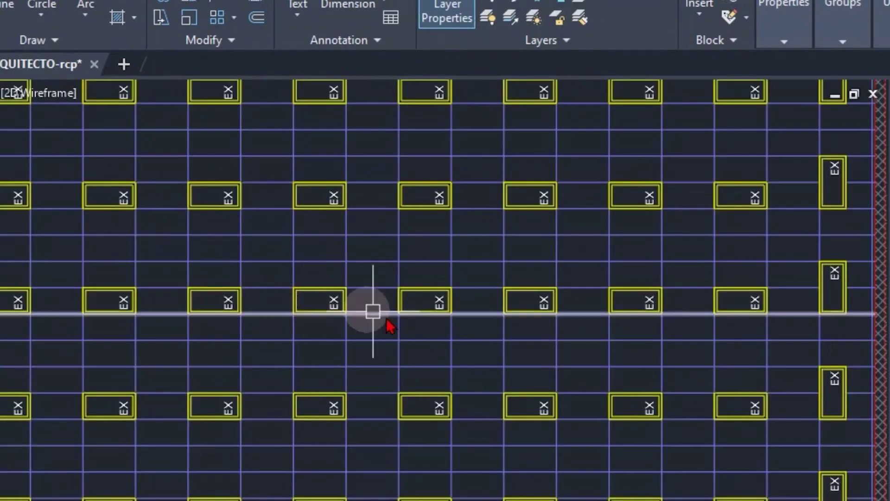
scroll(417, 318, down, 6)
scroll(377, 232, up, 6)
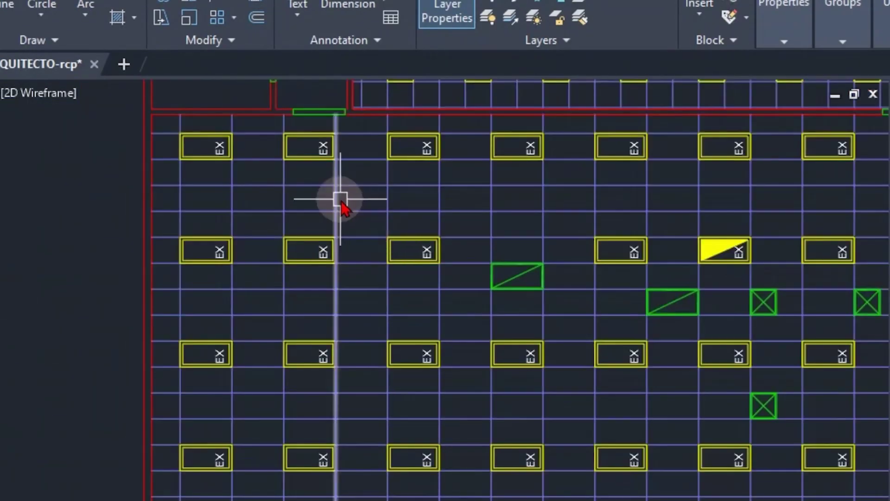
middle_drag(338, 198, 389, 297)
click(276, 261)
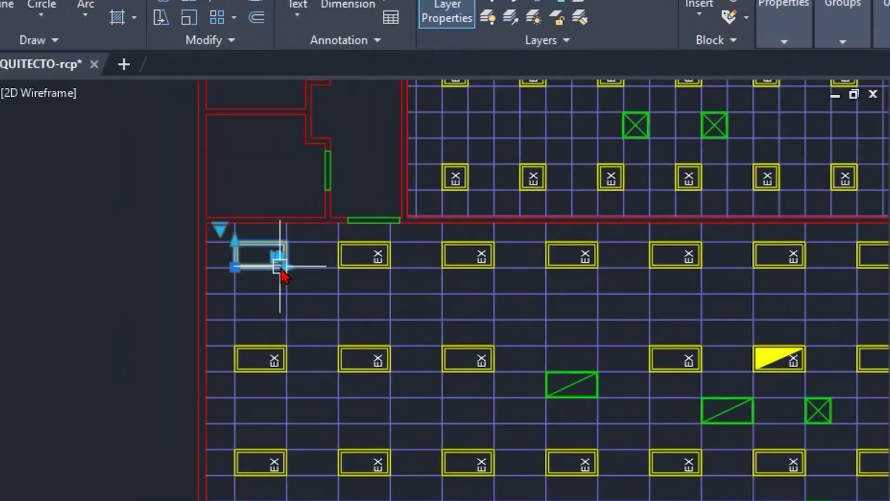
middle_drag(327, 272, 292, 255)
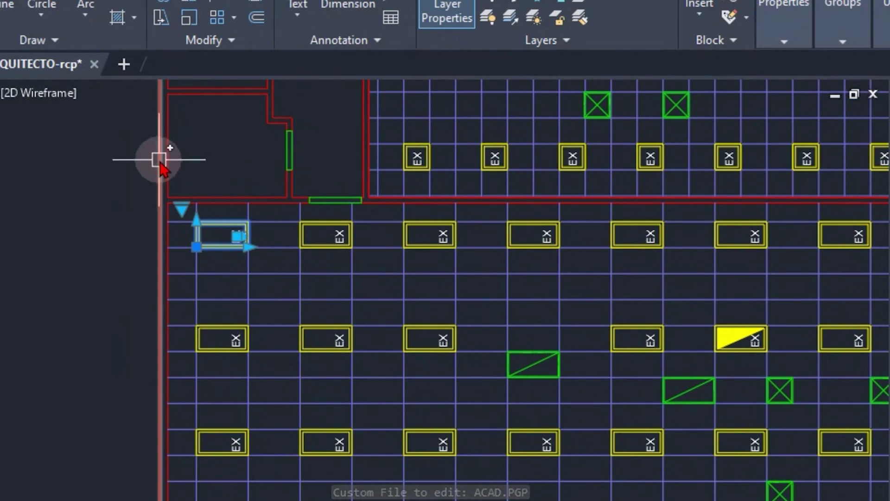
Use the SS alias (SELECTSIMILAR) to select every matching light fixture across the plan
text(SS)
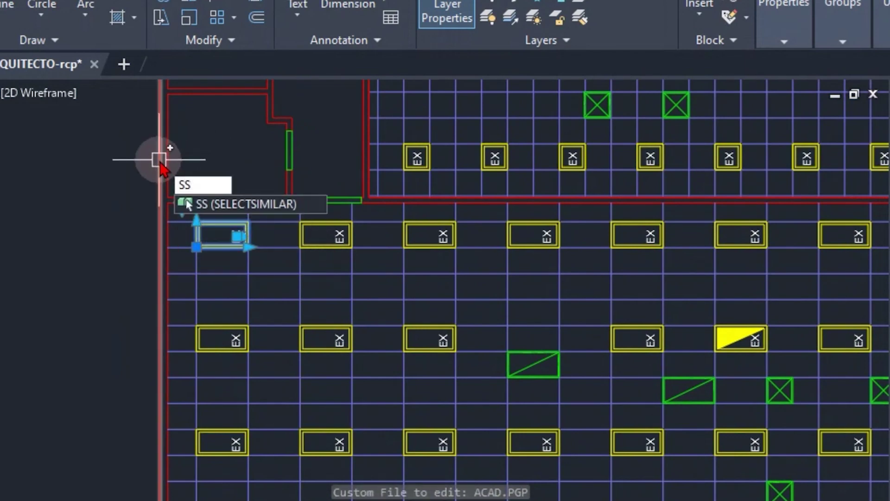
key(Return)
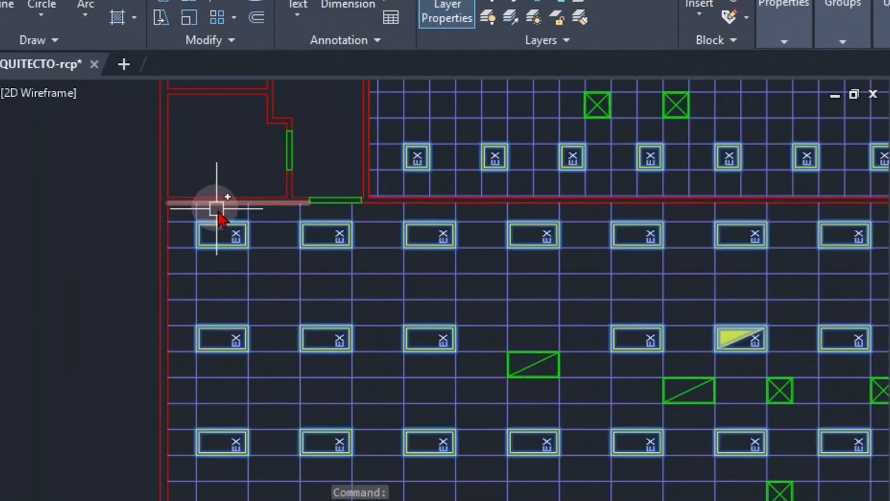
scroll(232, 222, down, 4)
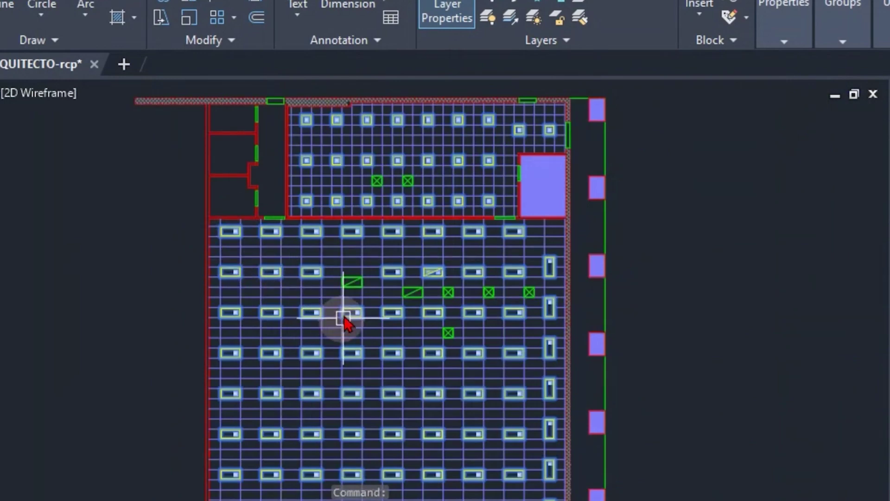
scroll(319, 264, up, 5)
scroll(320, 258, down, 4)
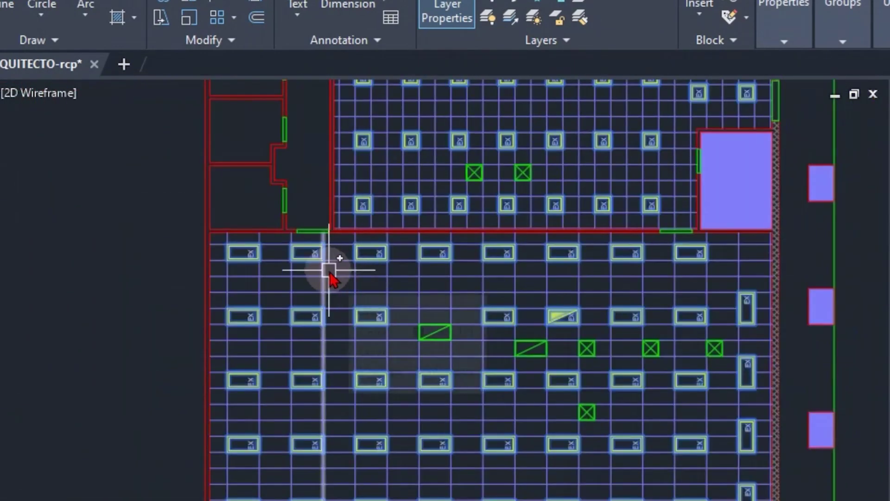
scroll(320, 260, up, 2)
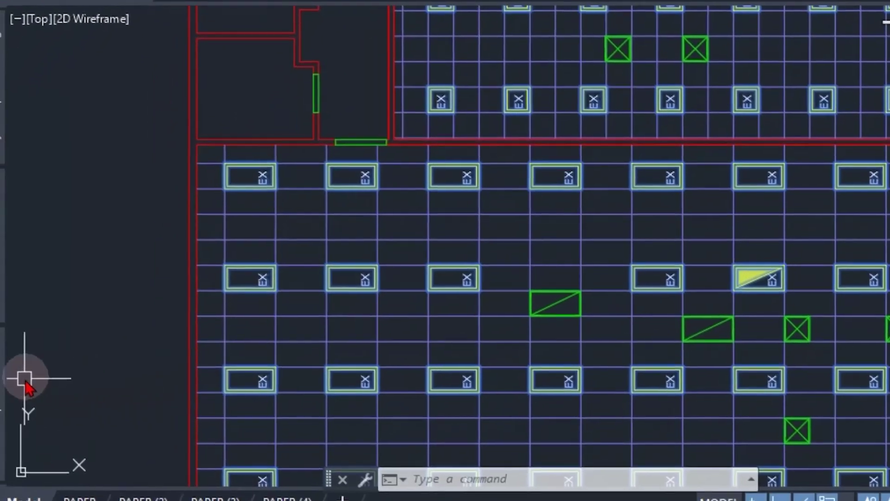
In Properties, replace the EX attribute value with N on all selected light fixtures
mouse_move(1, 386)
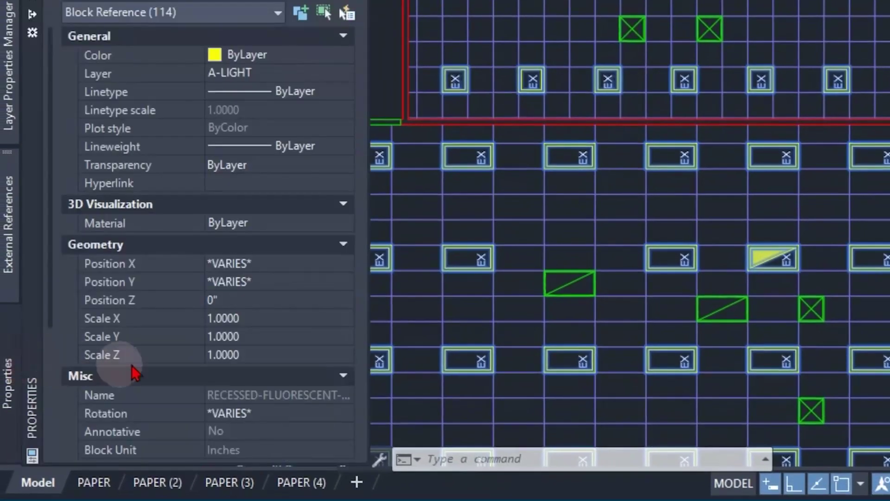
scroll(167, 357, down, 4)
click(223, 432)
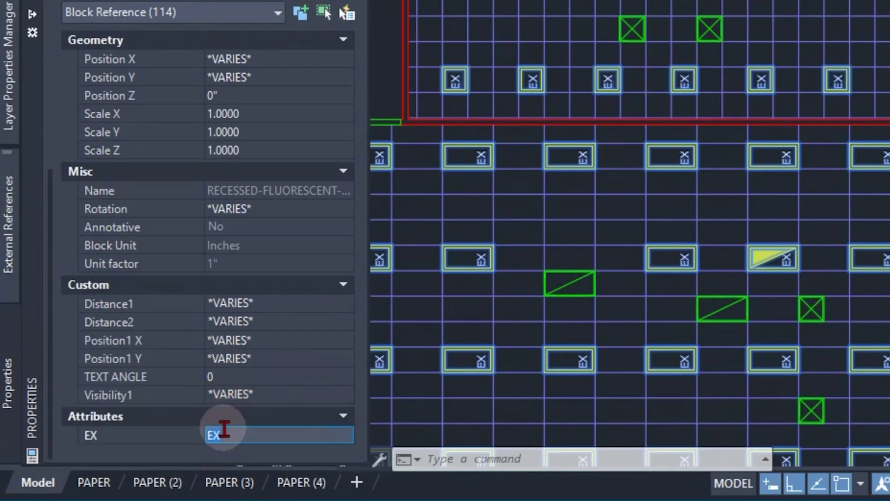
text(N)
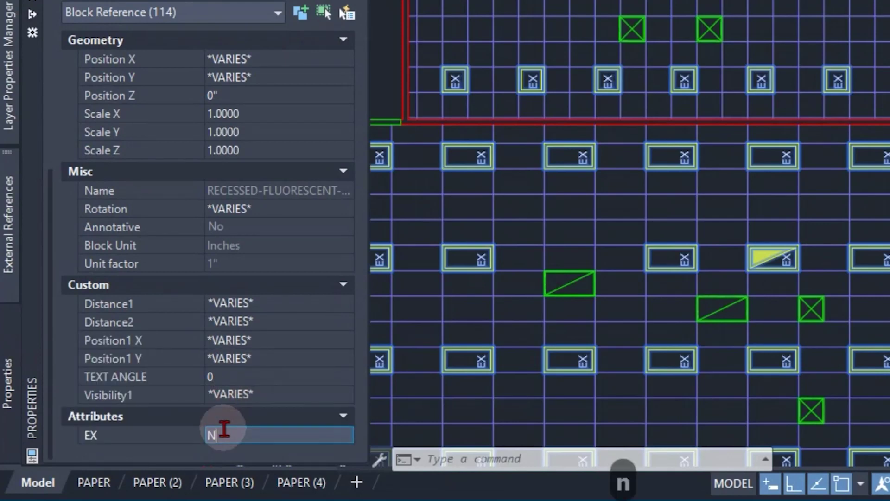
key(Return)
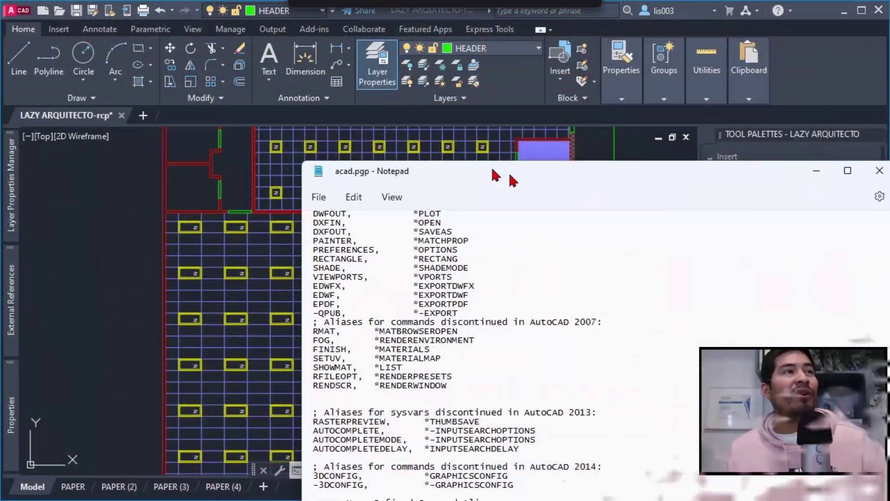
Turn a copy of the SS line into 'TO, *TORIENT' below the SS alias
drag(508, 170, 339, 21)
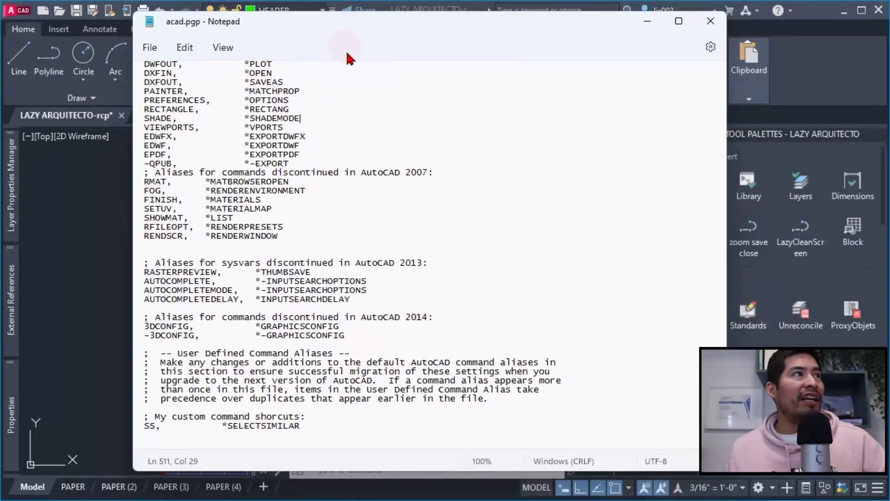
scroll(438, 352, down, 1)
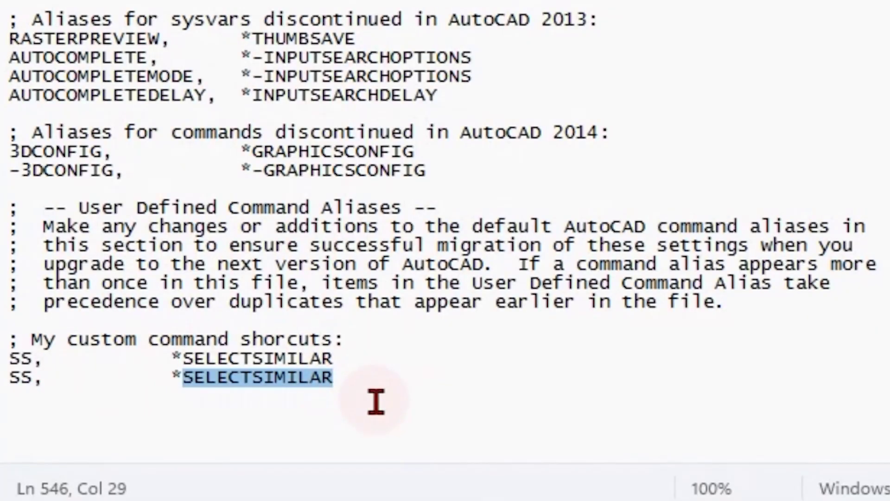
key(Delete)
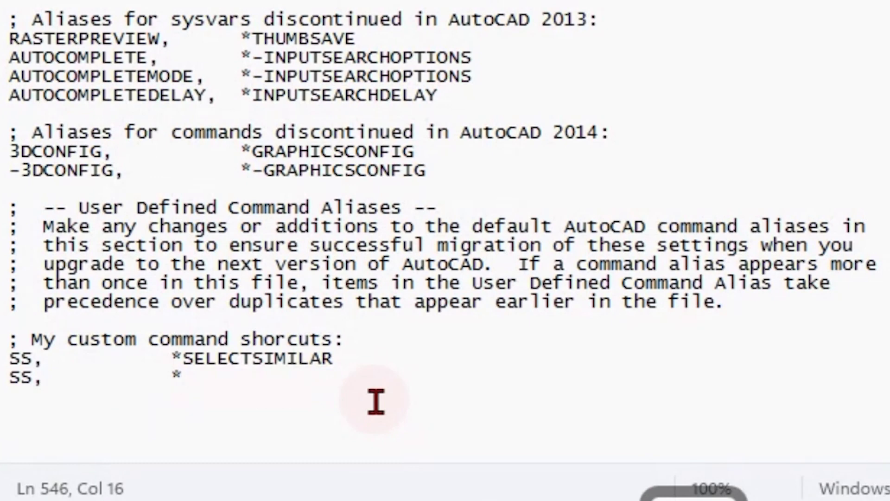
text(TORIENT)
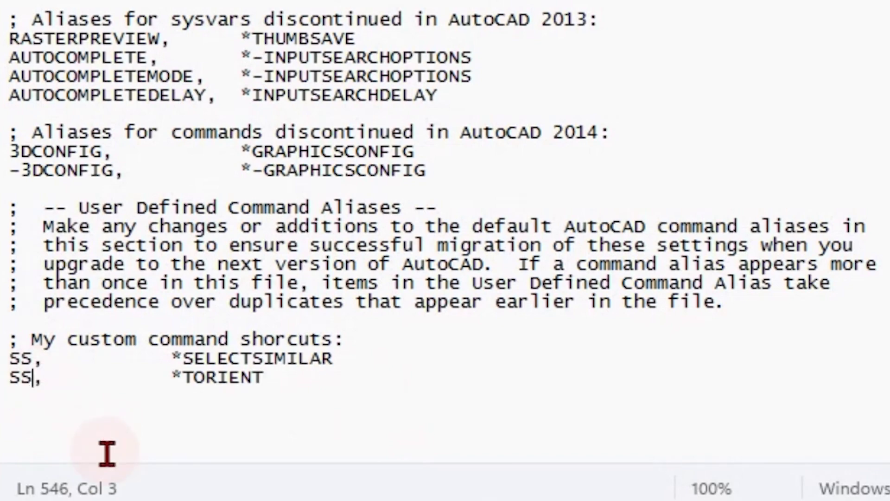
key(BackSpace)
key(BackSpace)
text(TO)
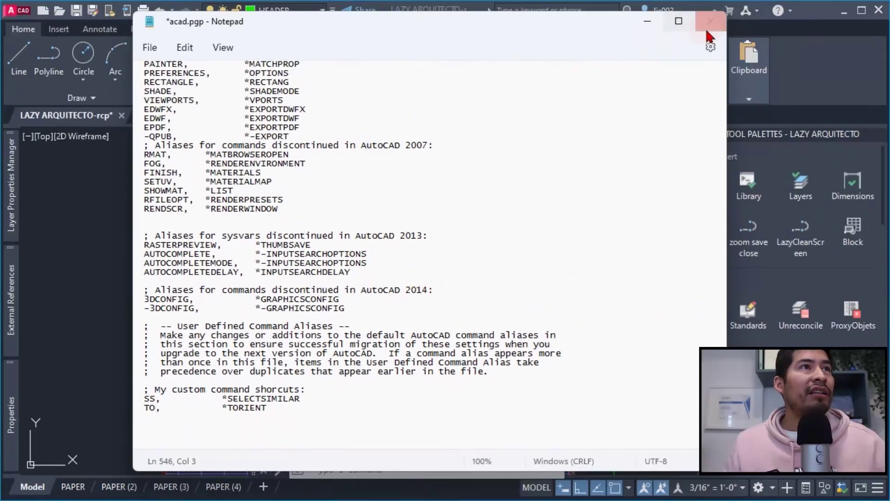
Save acad.pgp on closing Notepad, then reload the PGP File with REINIT
click(710, 22)
click(338, 284)
text(REIN)
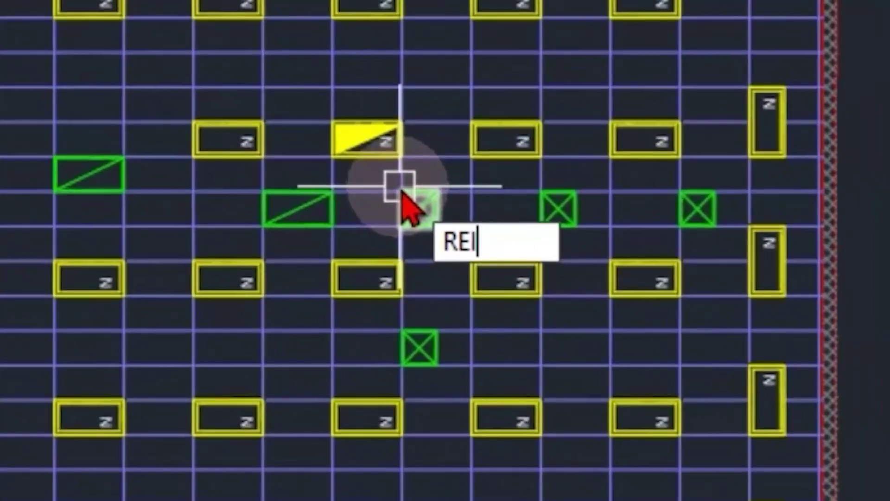
text(I)
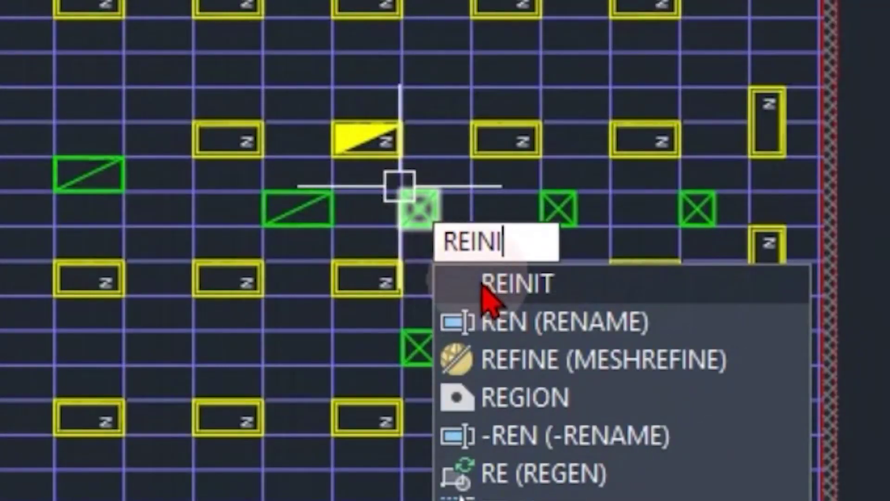
click(482, 282)
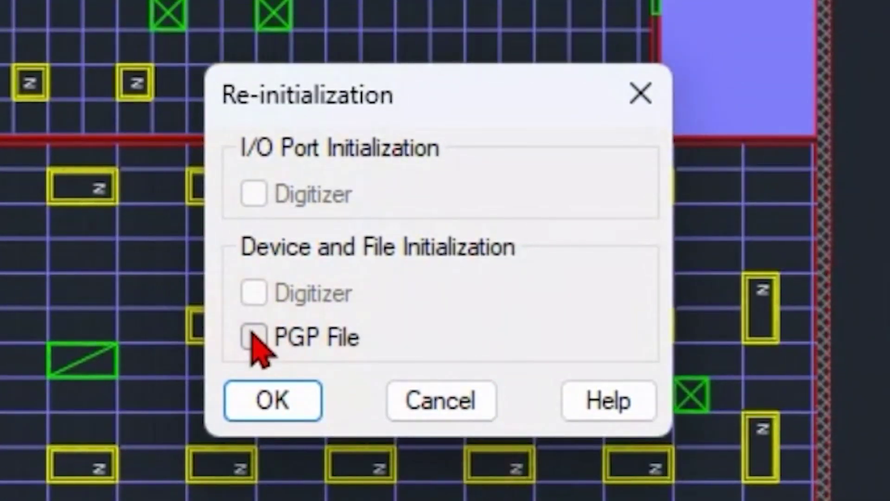
click(253, 336)
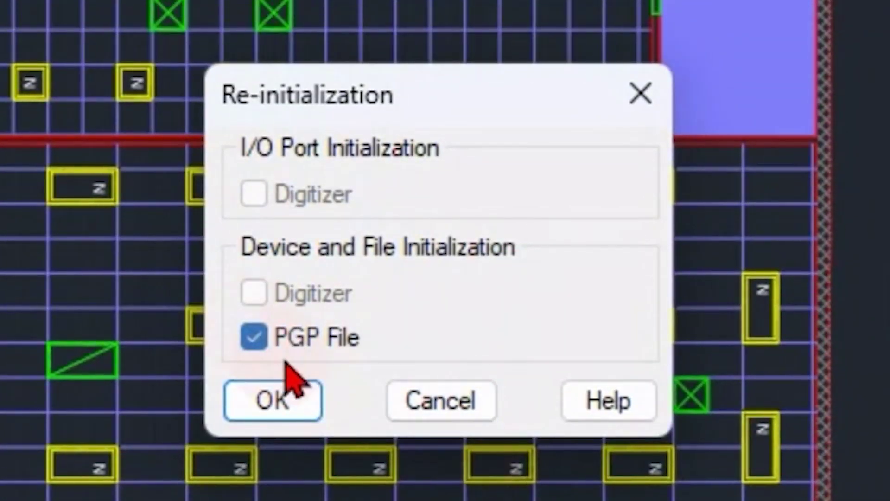
click(297, 401)
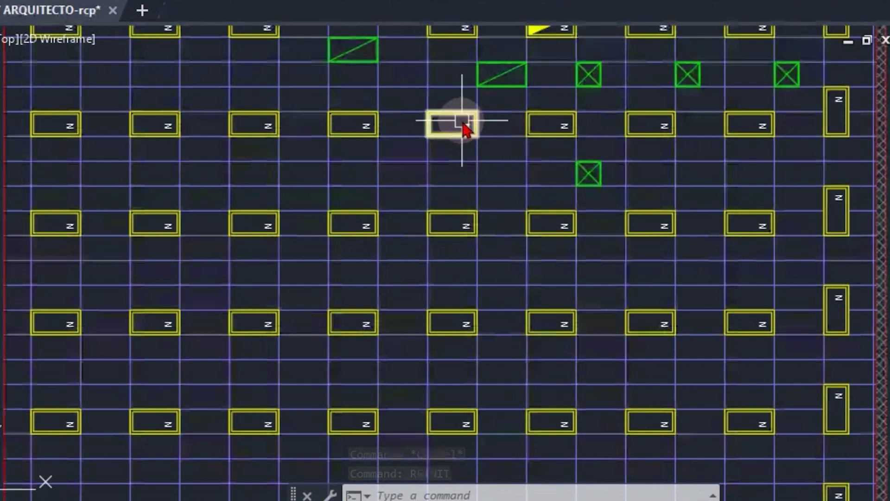
Run TO on all 111 light tags with a horizontal orientation so every N reads upright
scroll(463, 127, up, 5)
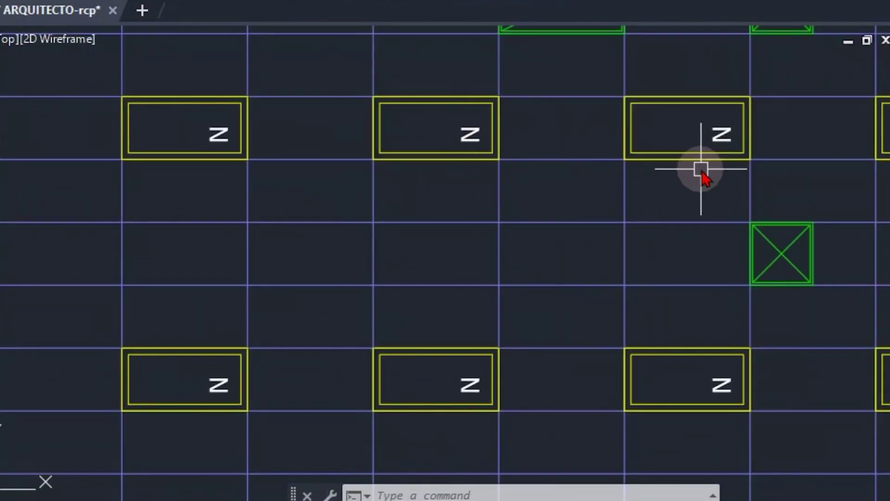
scroll(476, 153, down, 8)
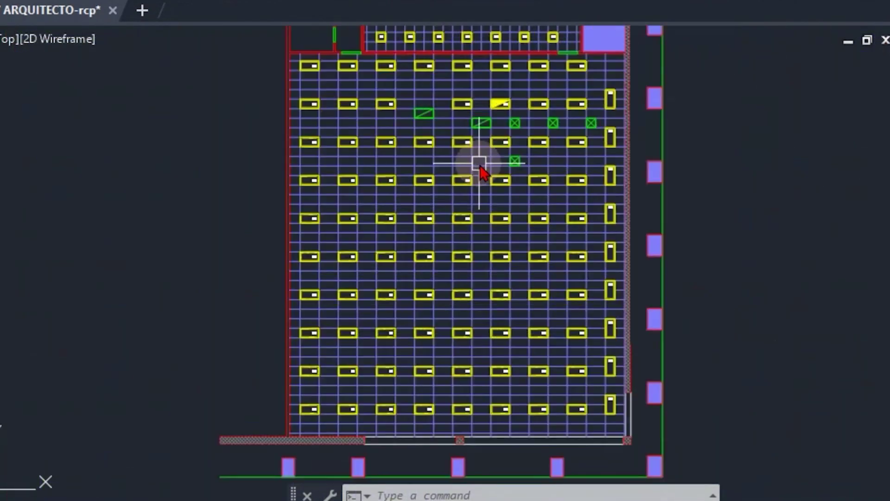
scroll(479, 168, up, 2)
scroll(480, 165, down, 2)
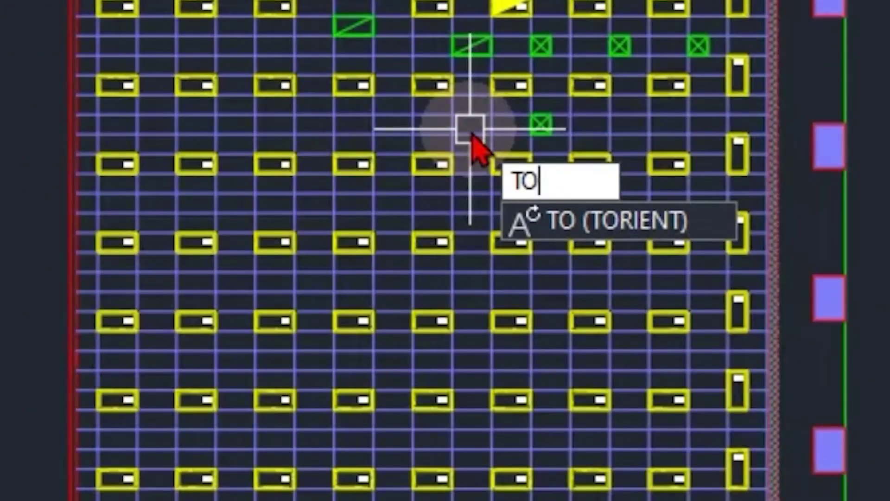
key(Return)
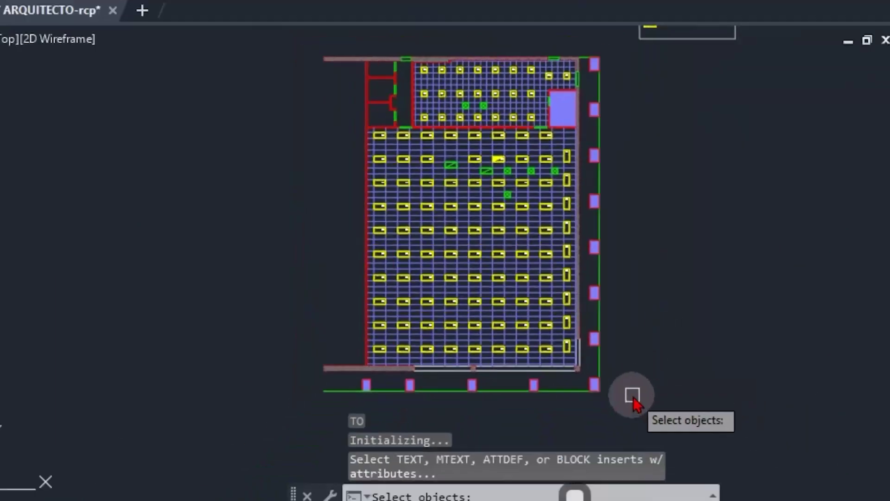
click(632, 395)
click(334, 61)
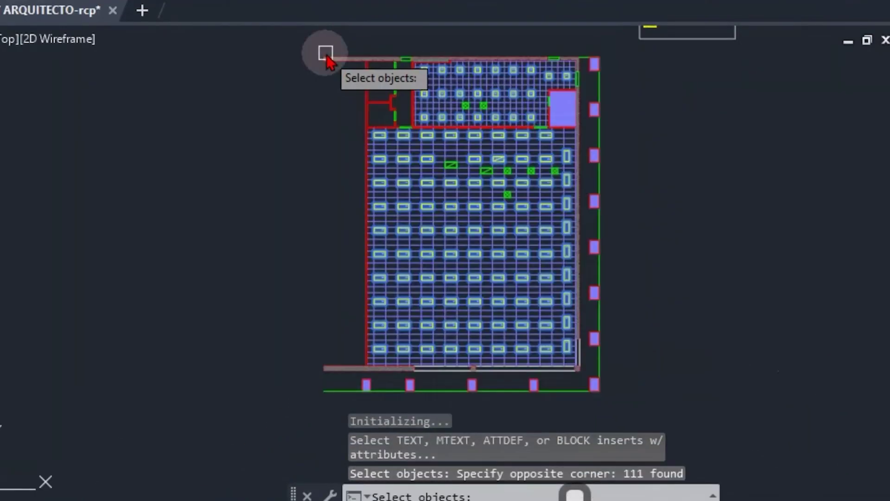
scroll(463, 274, up, 5)
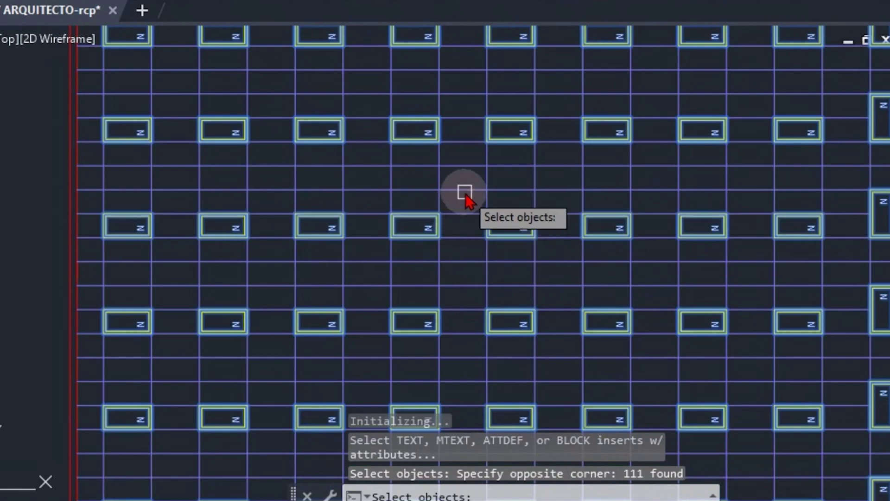
key(Return)
scroll(468, 188, up, 2)
click(459, 182)
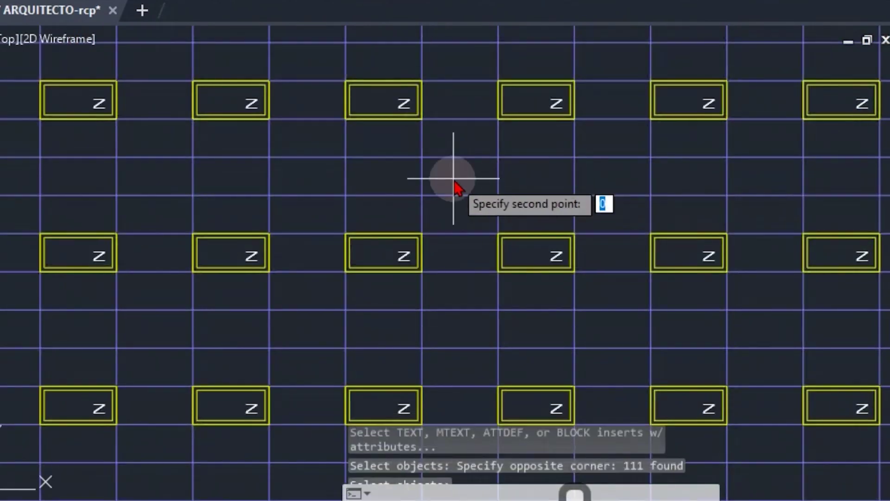
click(615, 177)
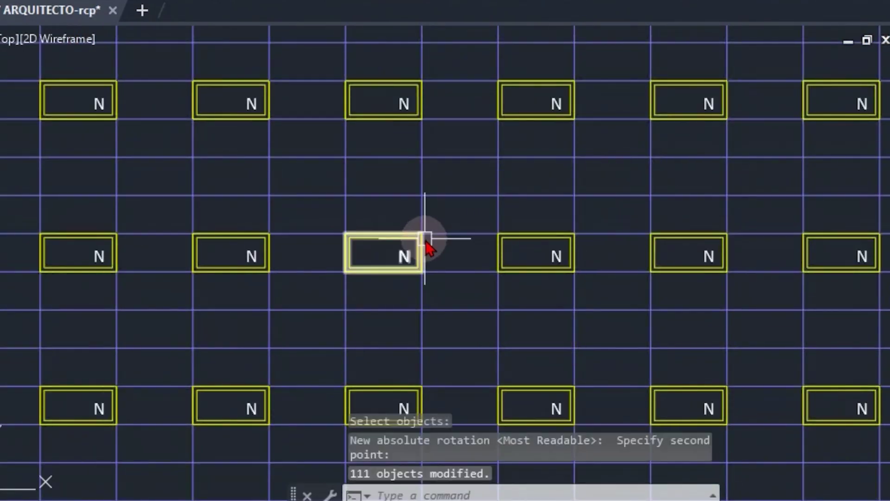